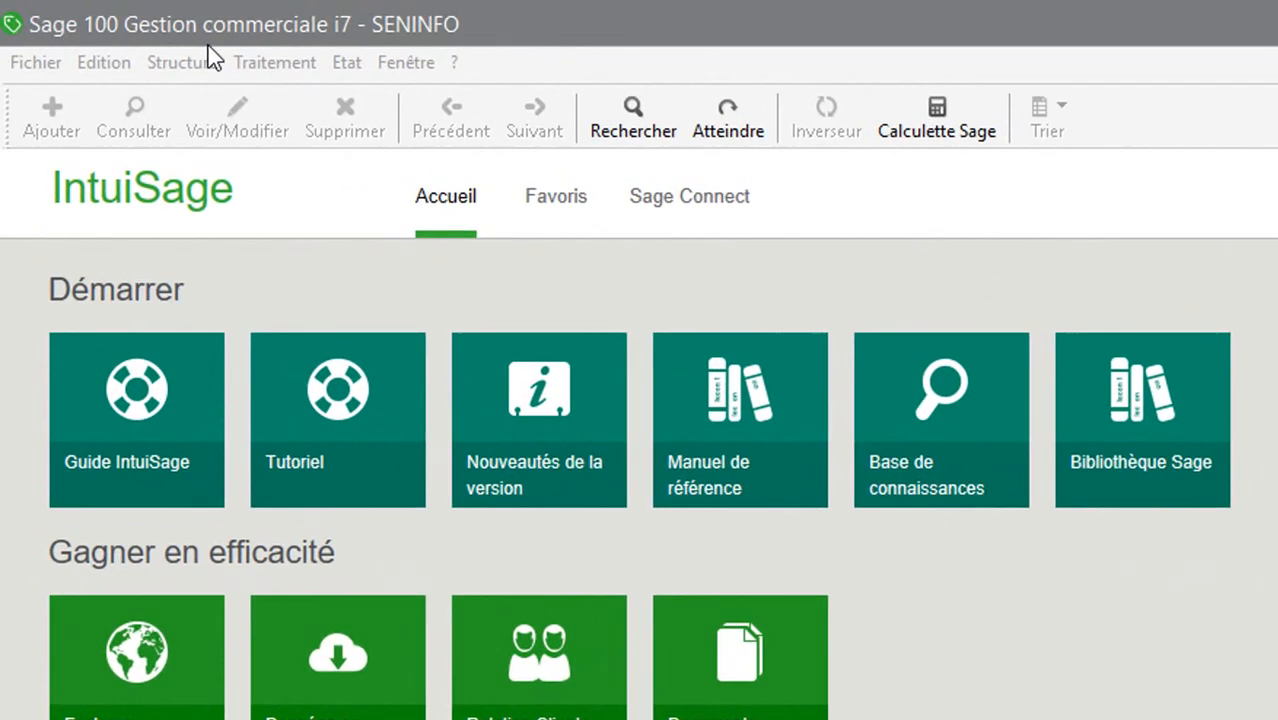
Start a new product family with the code SEMENCES and the title SEMENCES
click(186, 63)
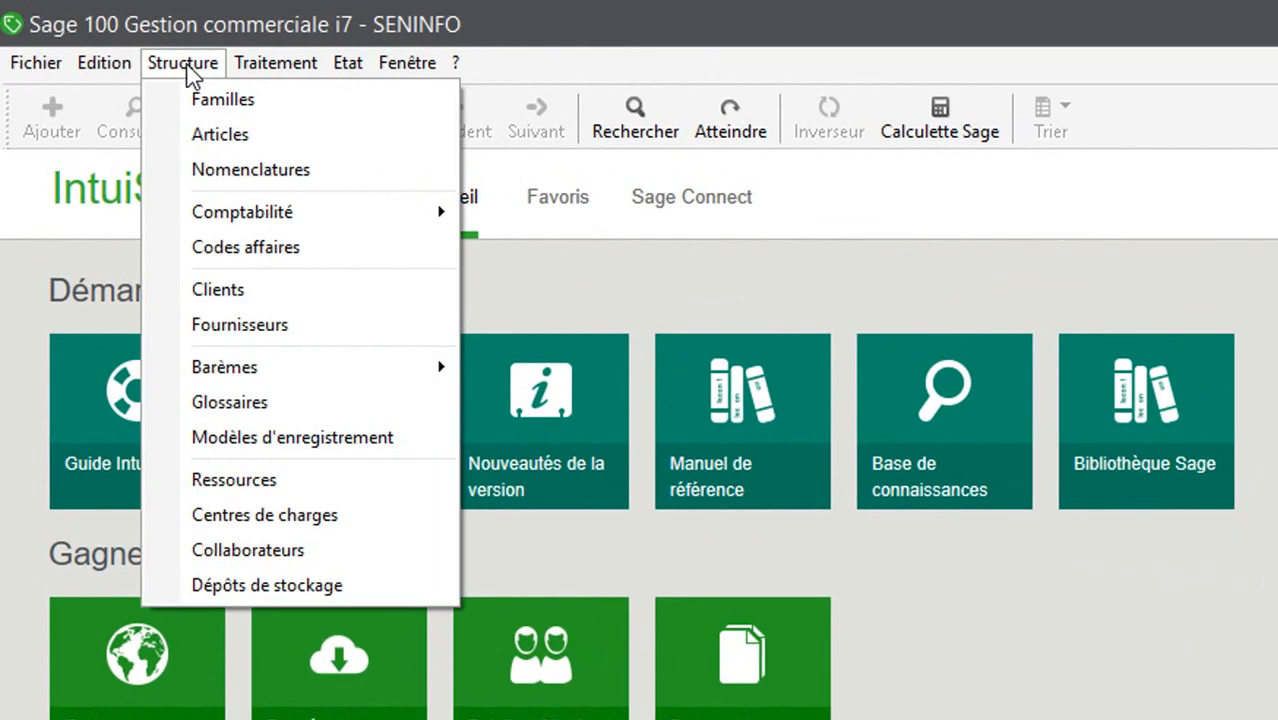
click(222, 104)
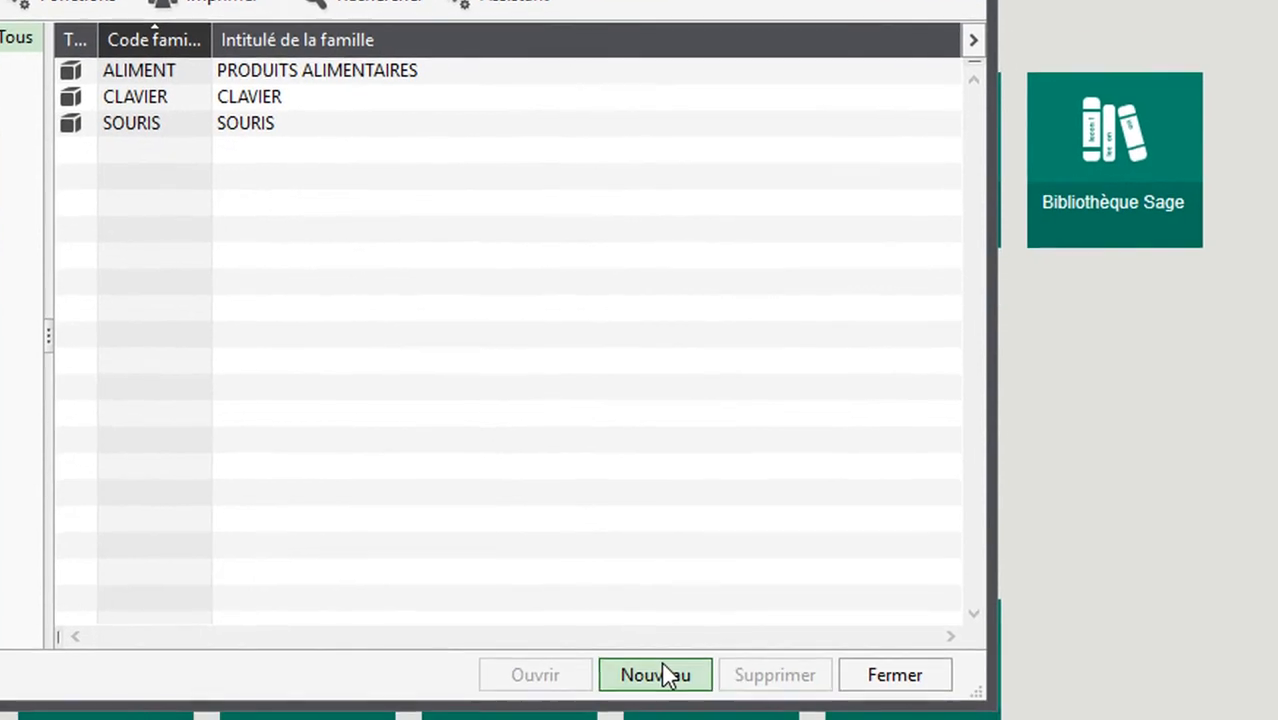
click(661, 675)
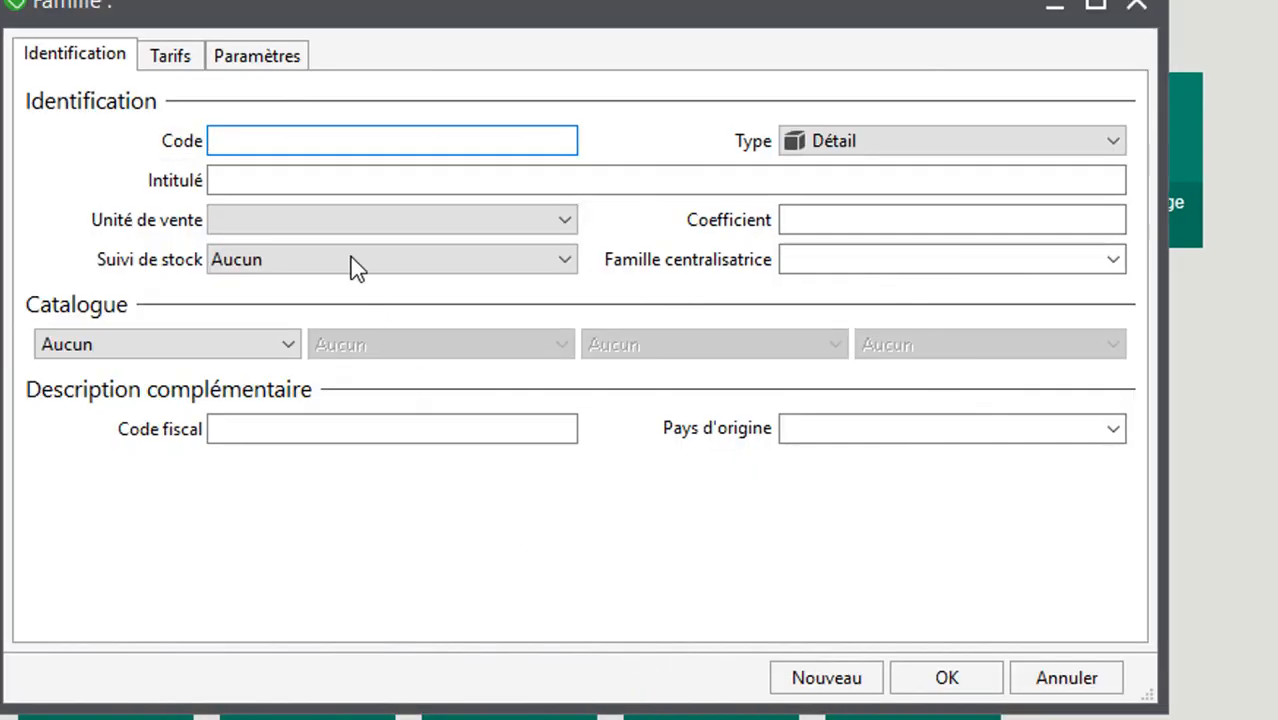
text(SE)
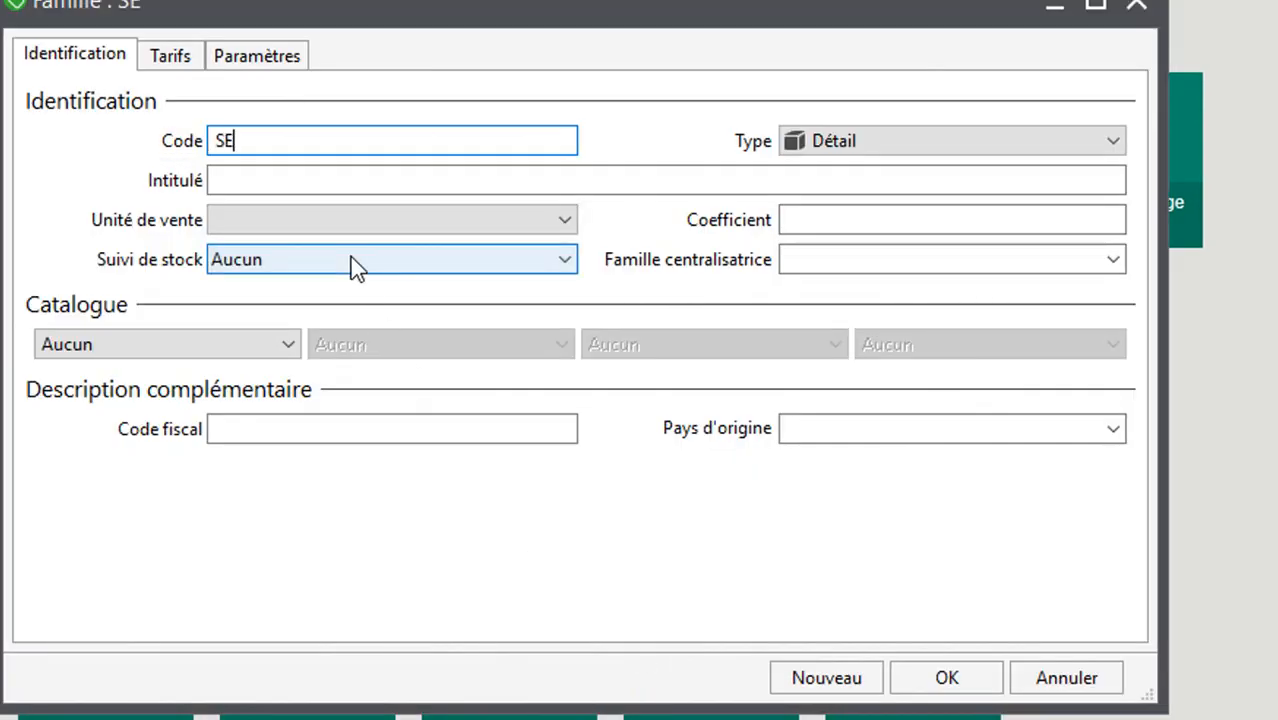
text(MENCES)
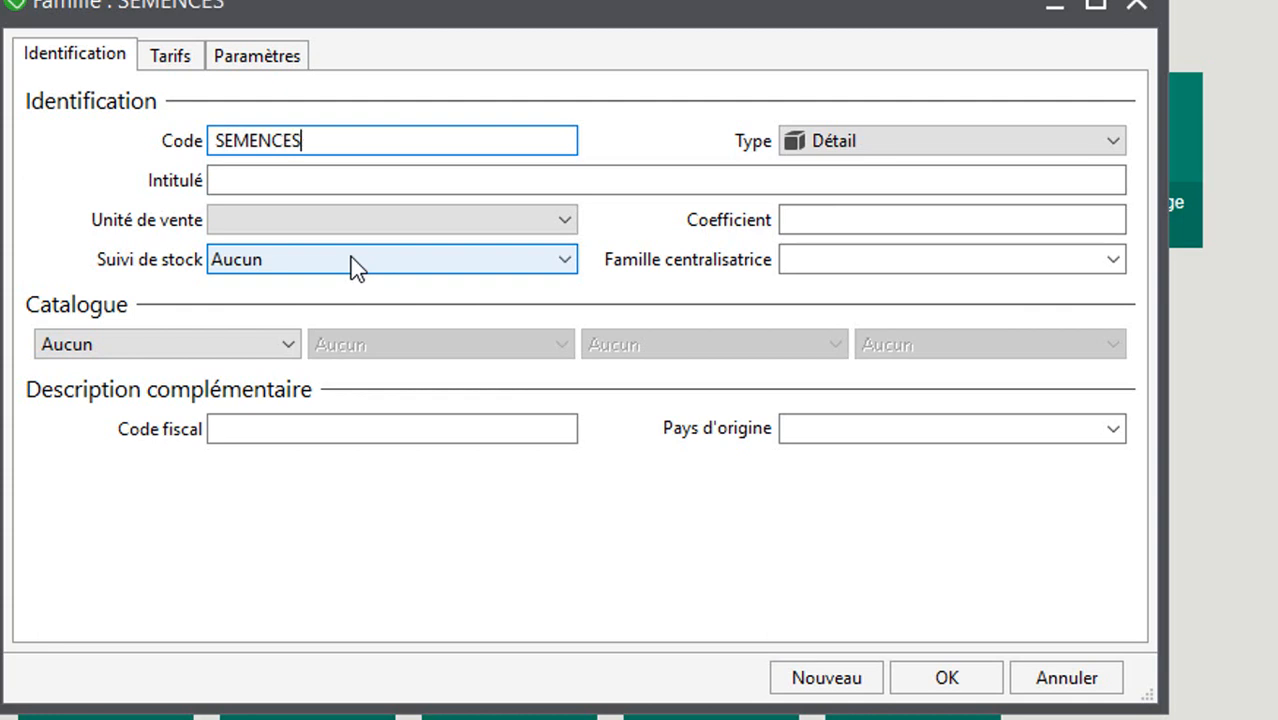
key(Tab)
key(Tab)
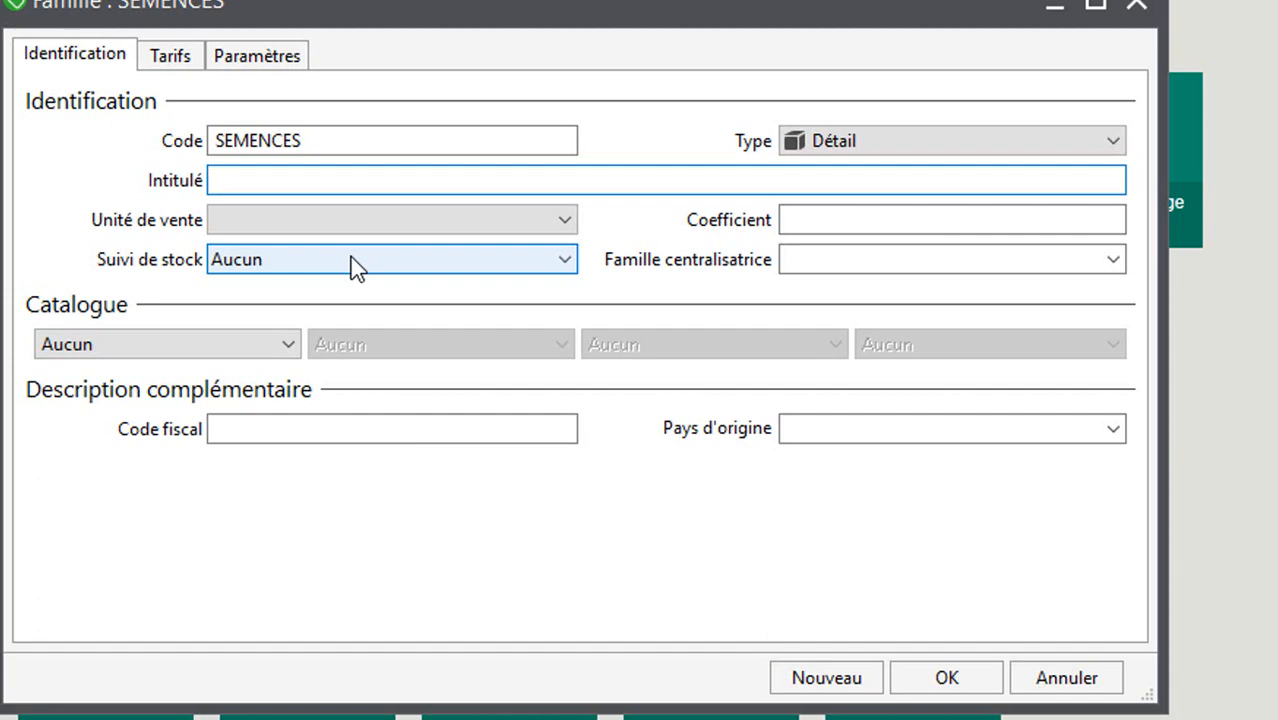
text(SEME)
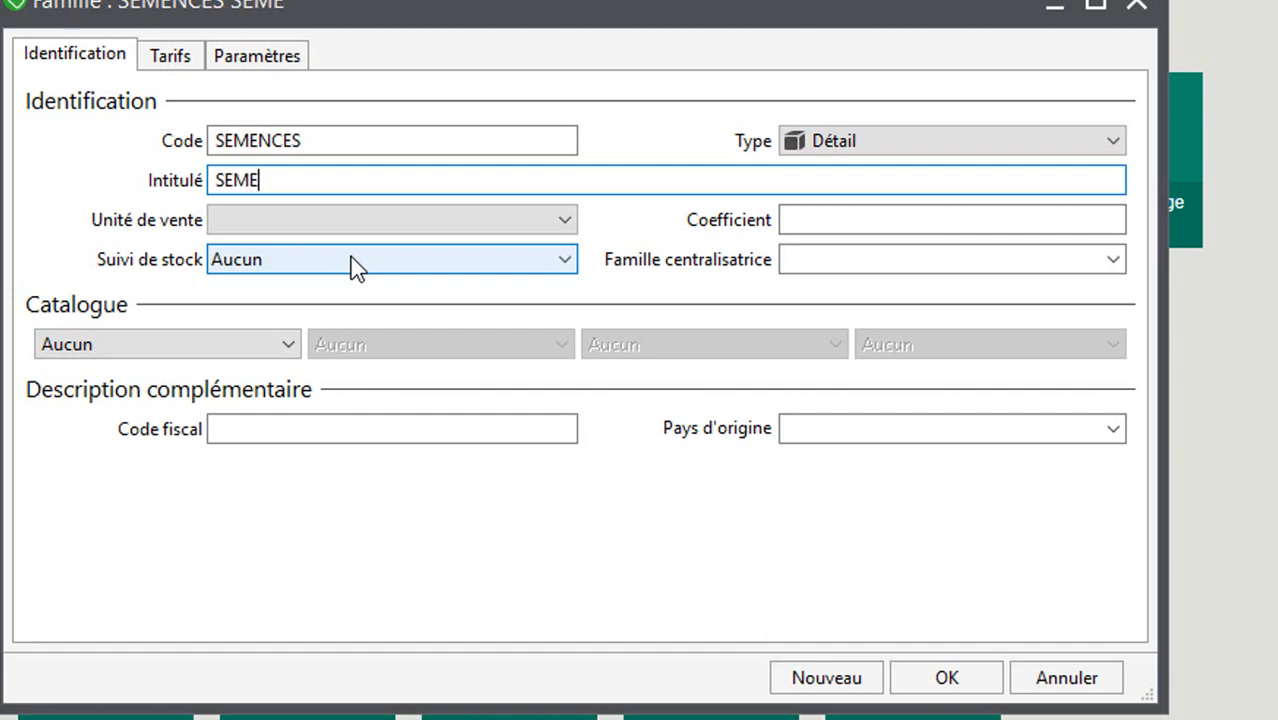
text(NCES)
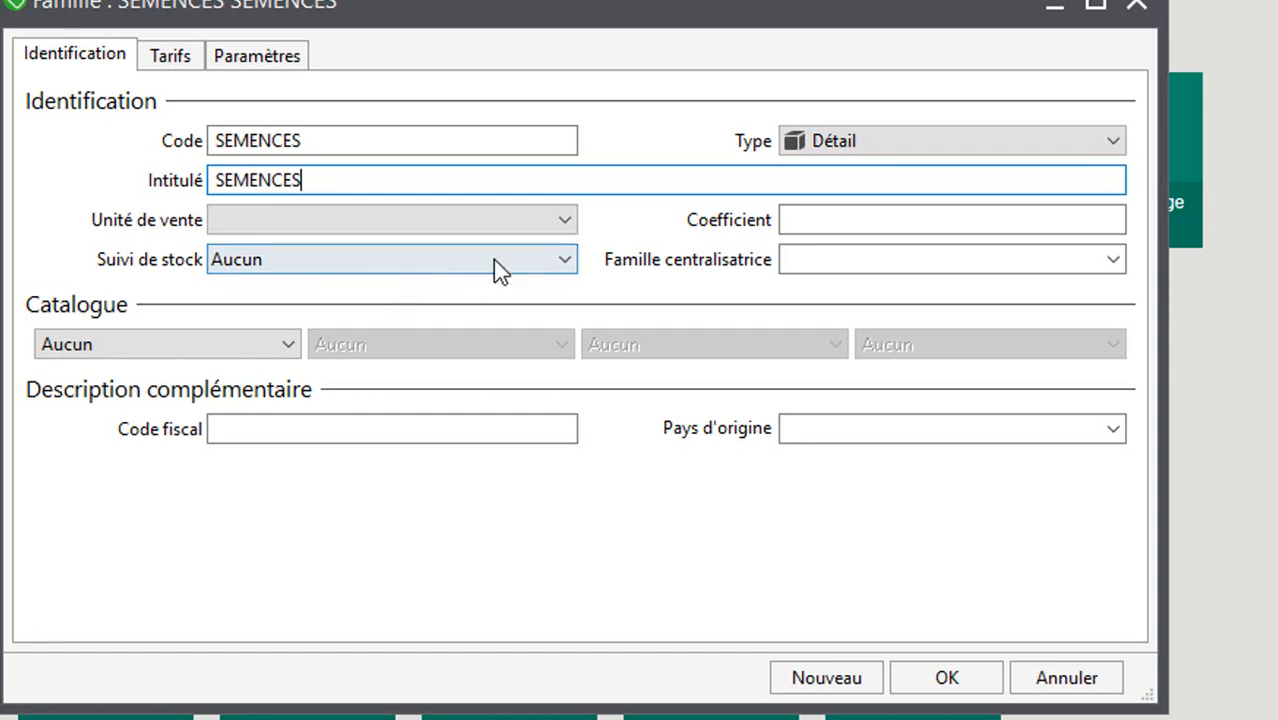
Set the family's stock tracking to Par lot, save the family and close the family list
click(535, 255)
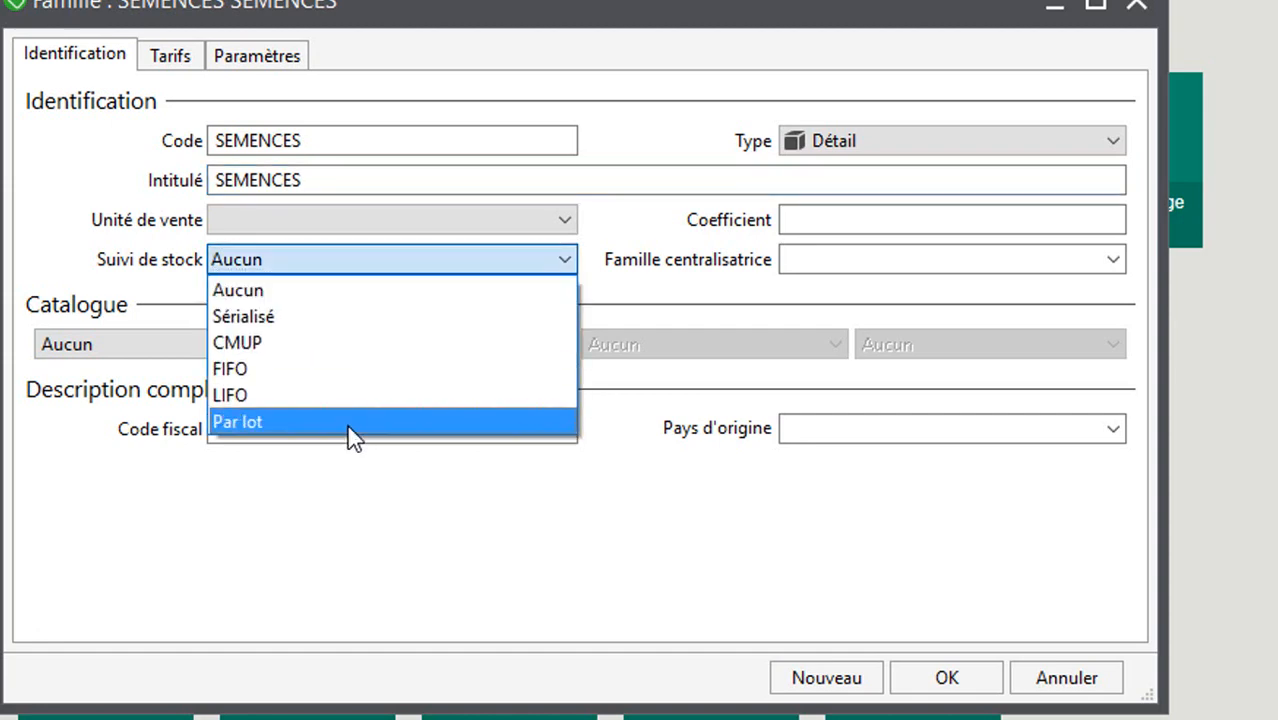
click(350, 422)
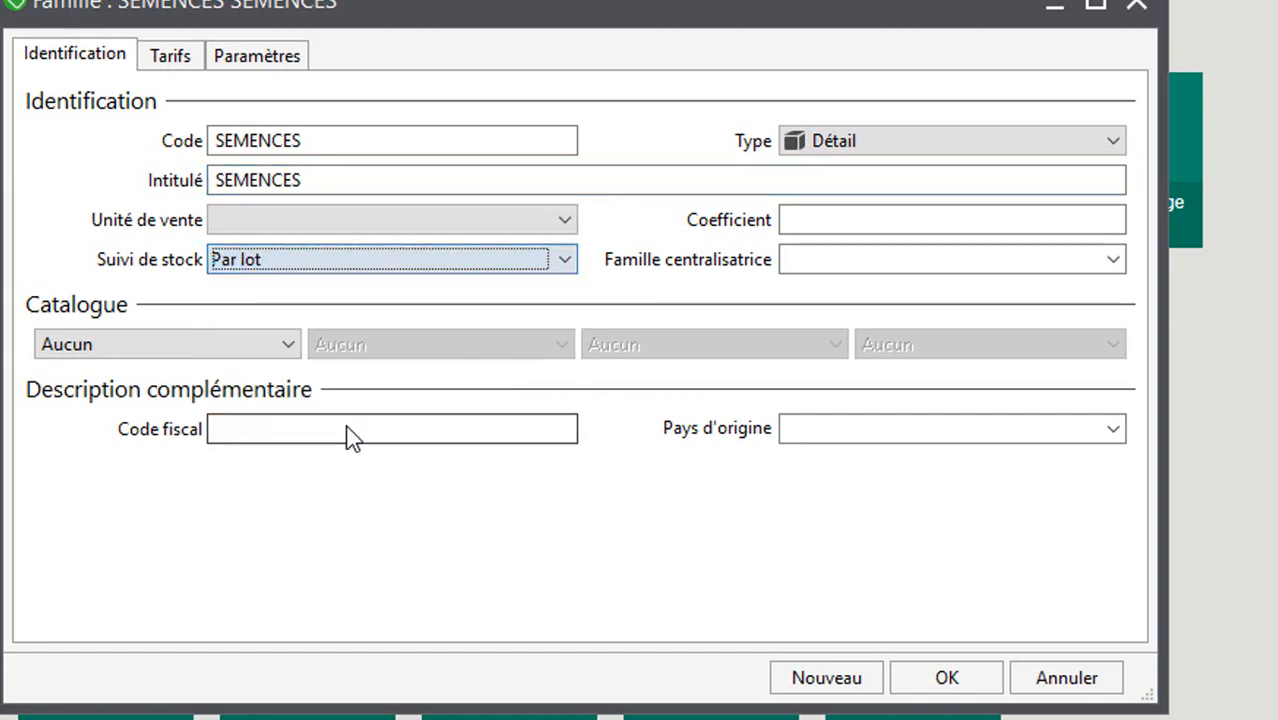
click(947, 678)
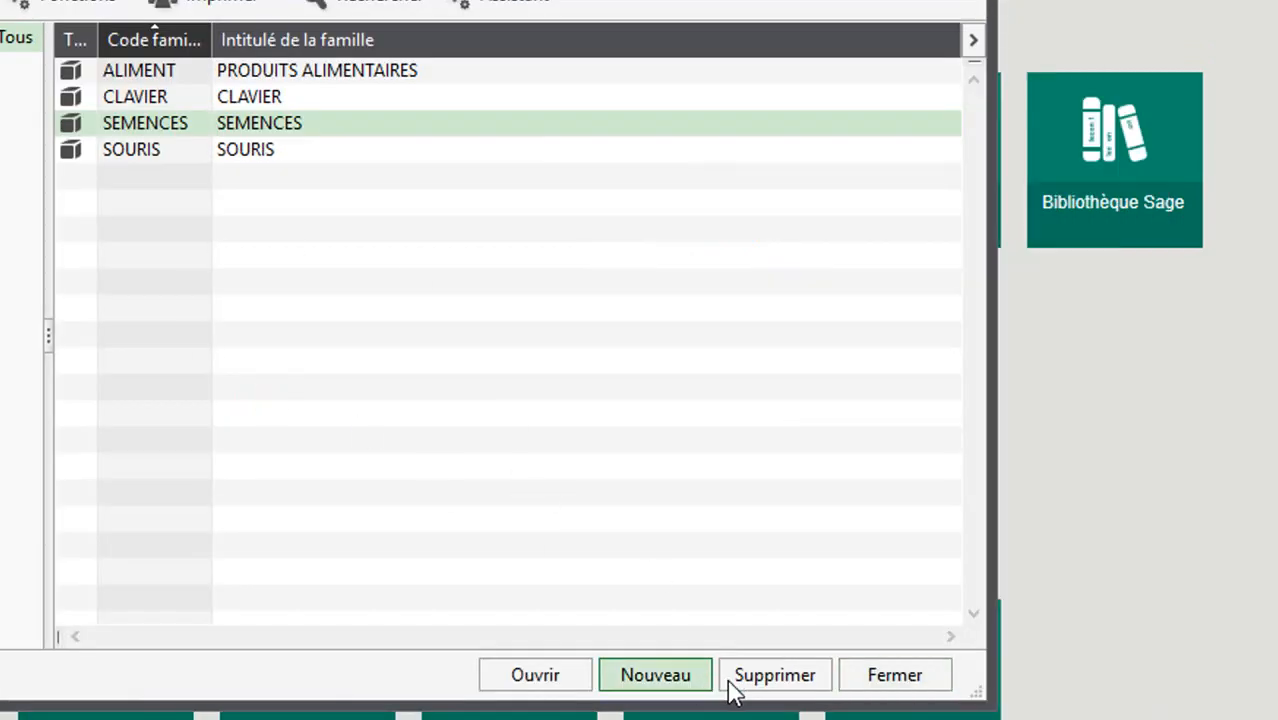
click(910, 680)
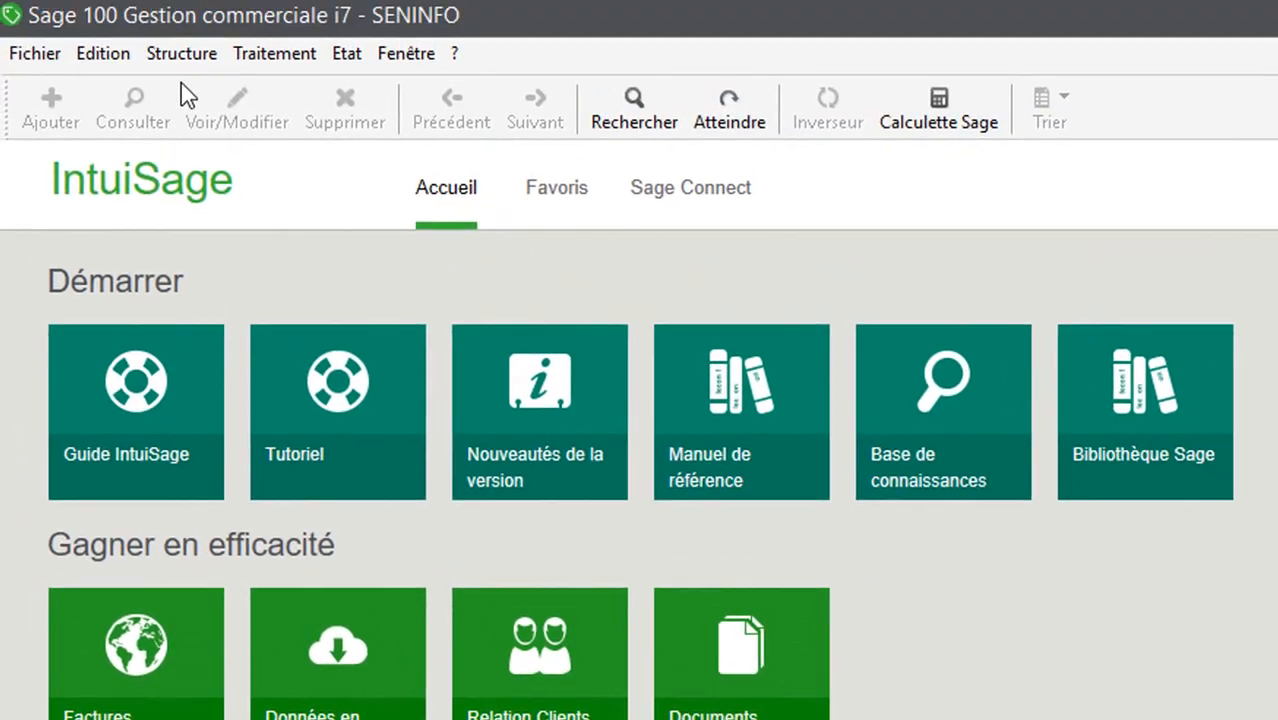
Start a new article record from the article list
click(182, 57)
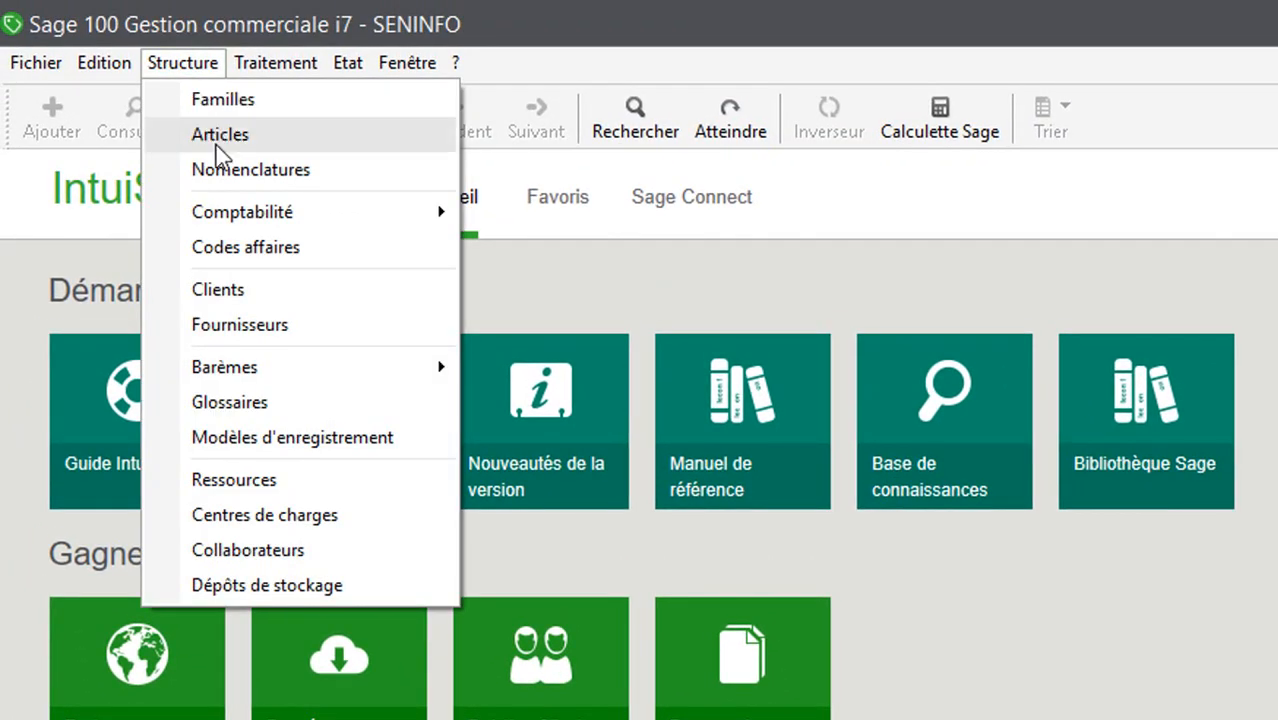
click(220, 135)
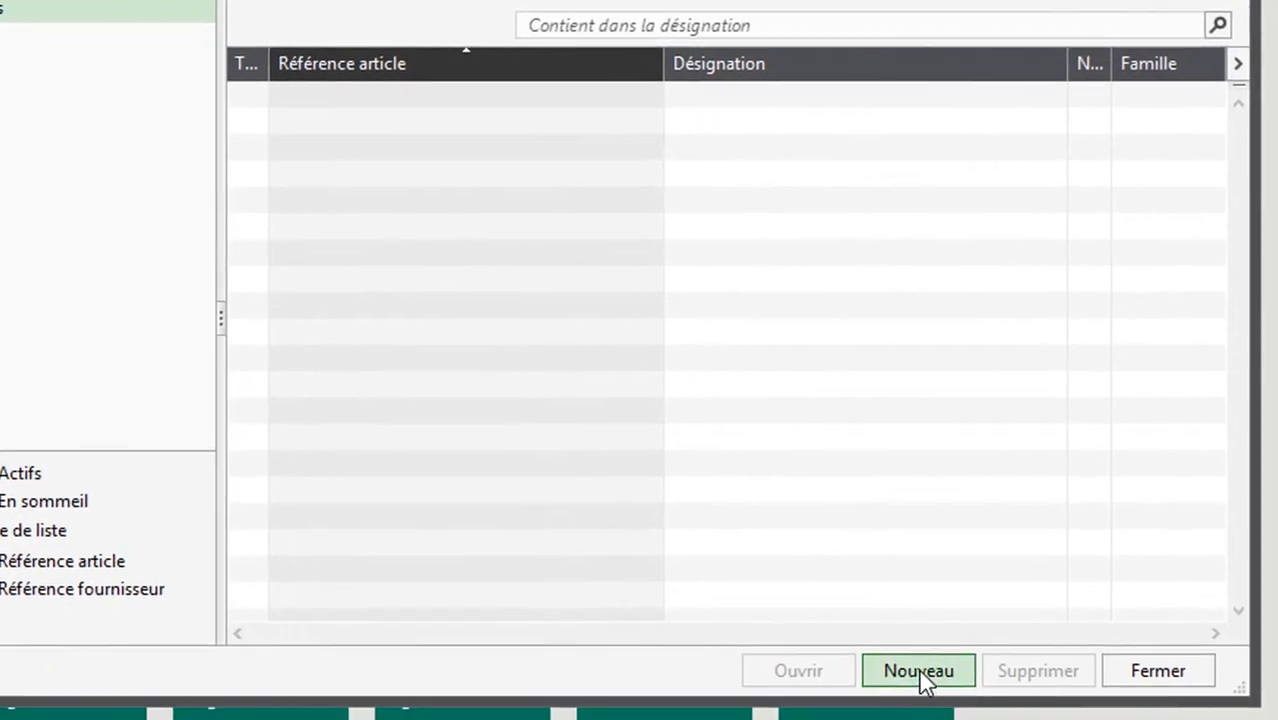
click(918, 670)
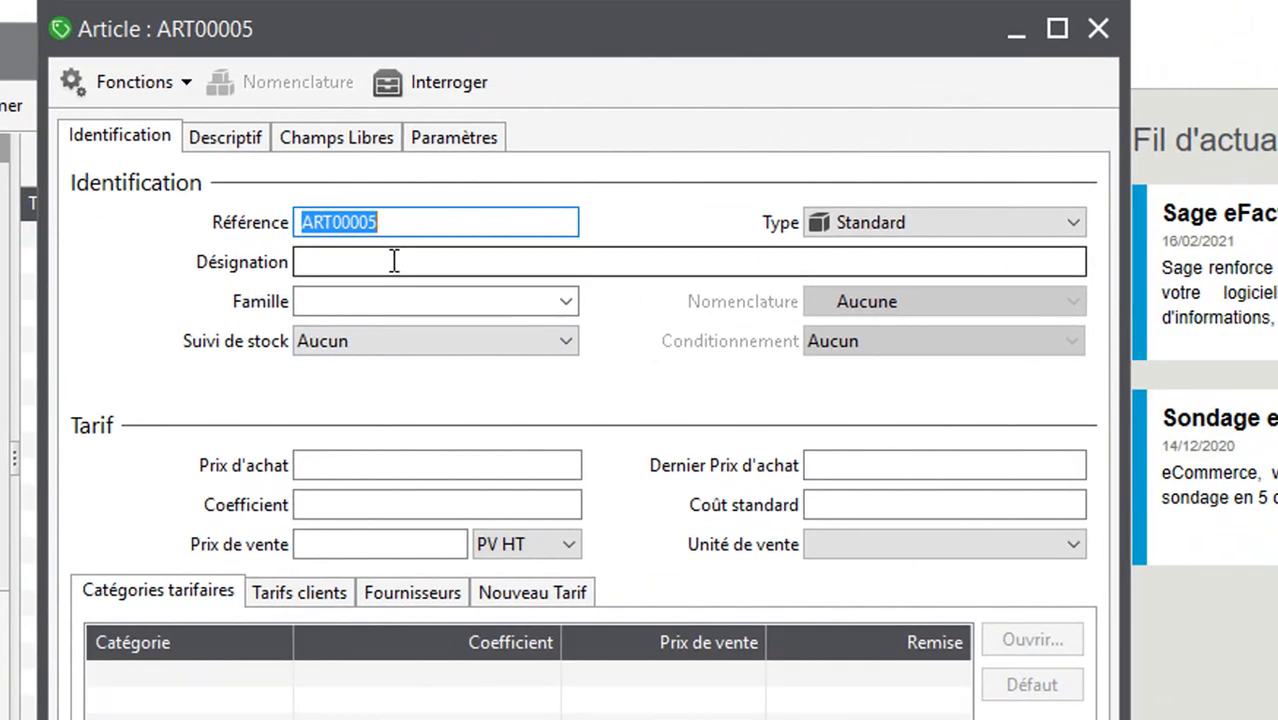
Enter SEMENCES PASTEQUE as the new article's designation
click(394, 261)
text(SE)
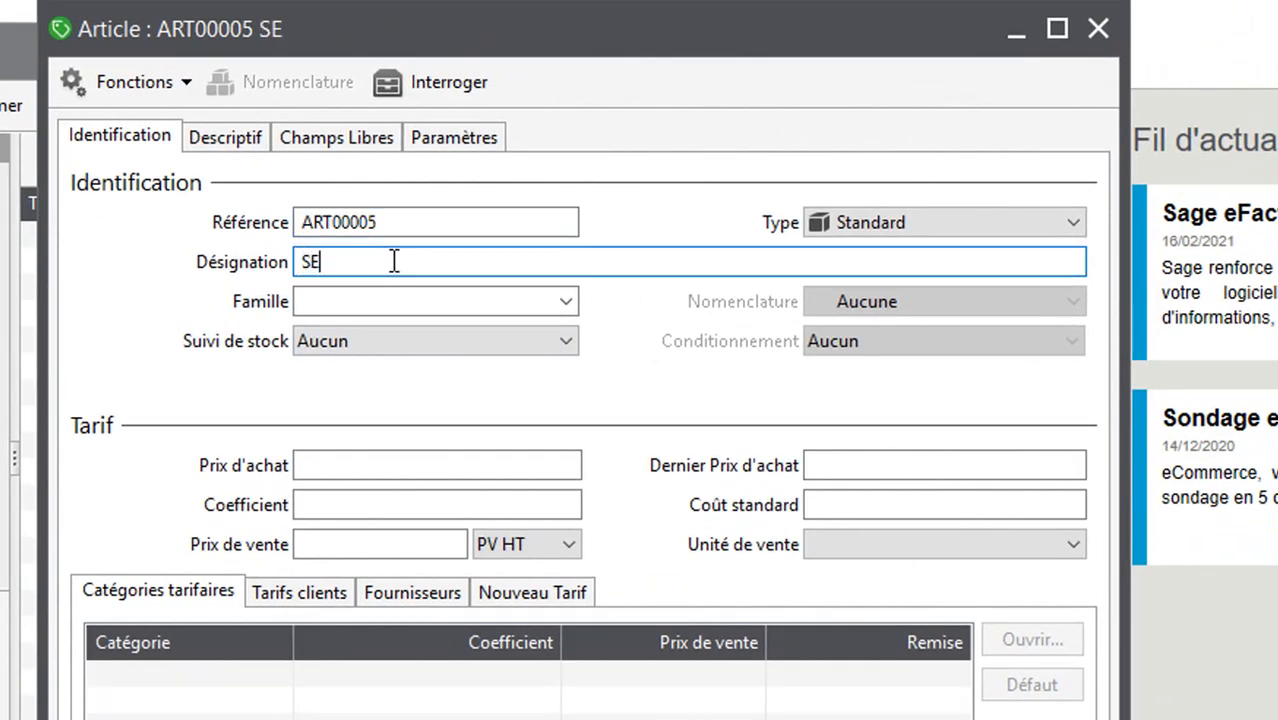
text(MNCE)
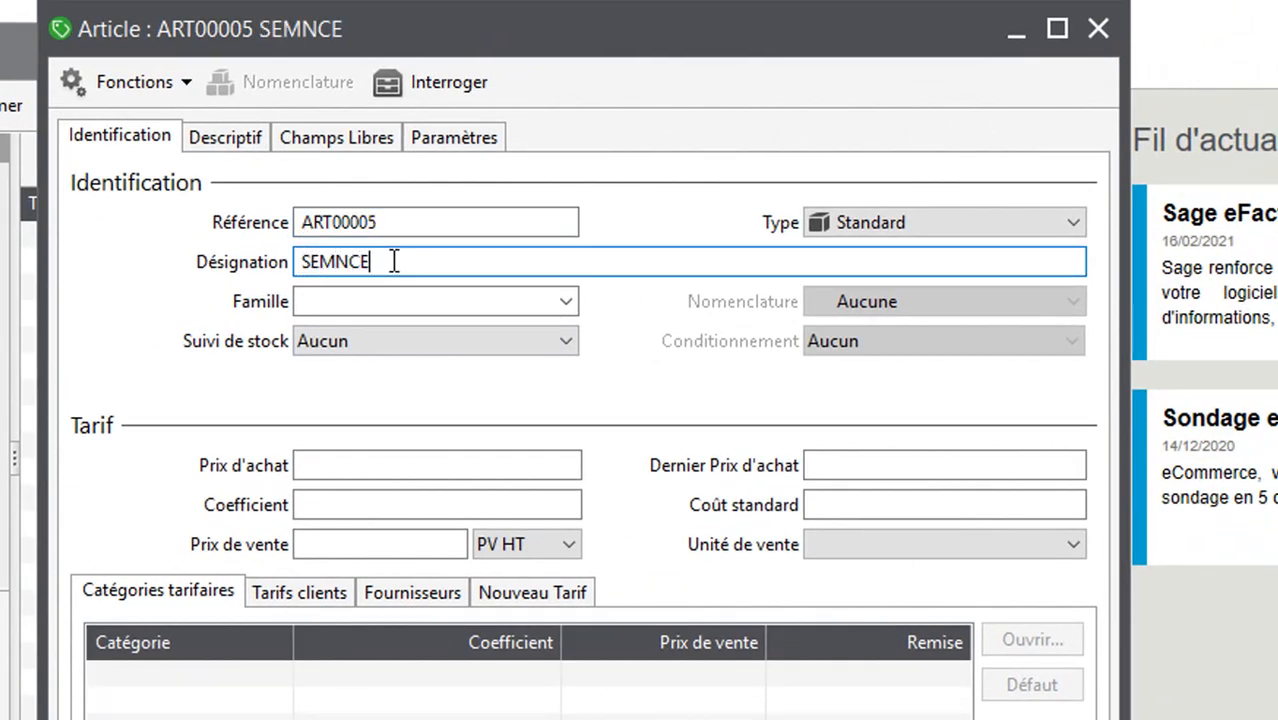
text(S)
key(BackSpace)
key(BackSpace)
key(BackSpace)
text(ENC)
key(BackSpace)
key(BackSpace)
key(BackSpace)
key(BackSpace)
text(ENCES D)
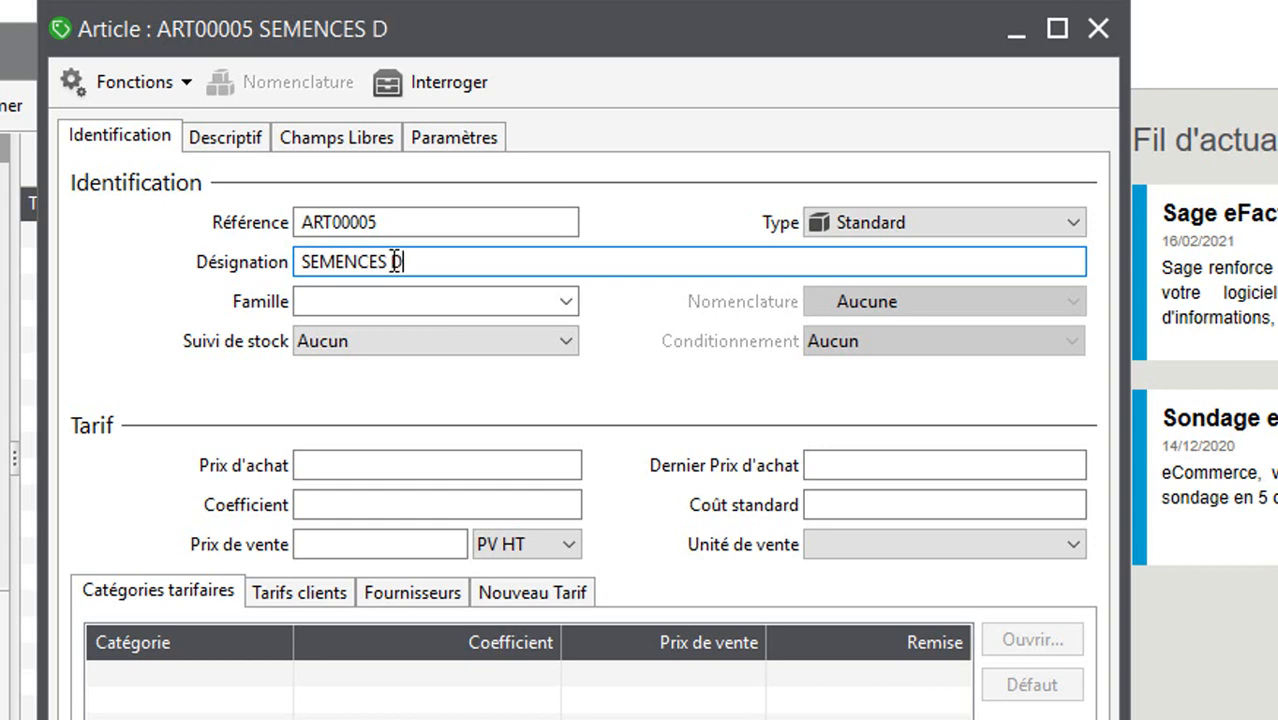
text(PASTEQ)
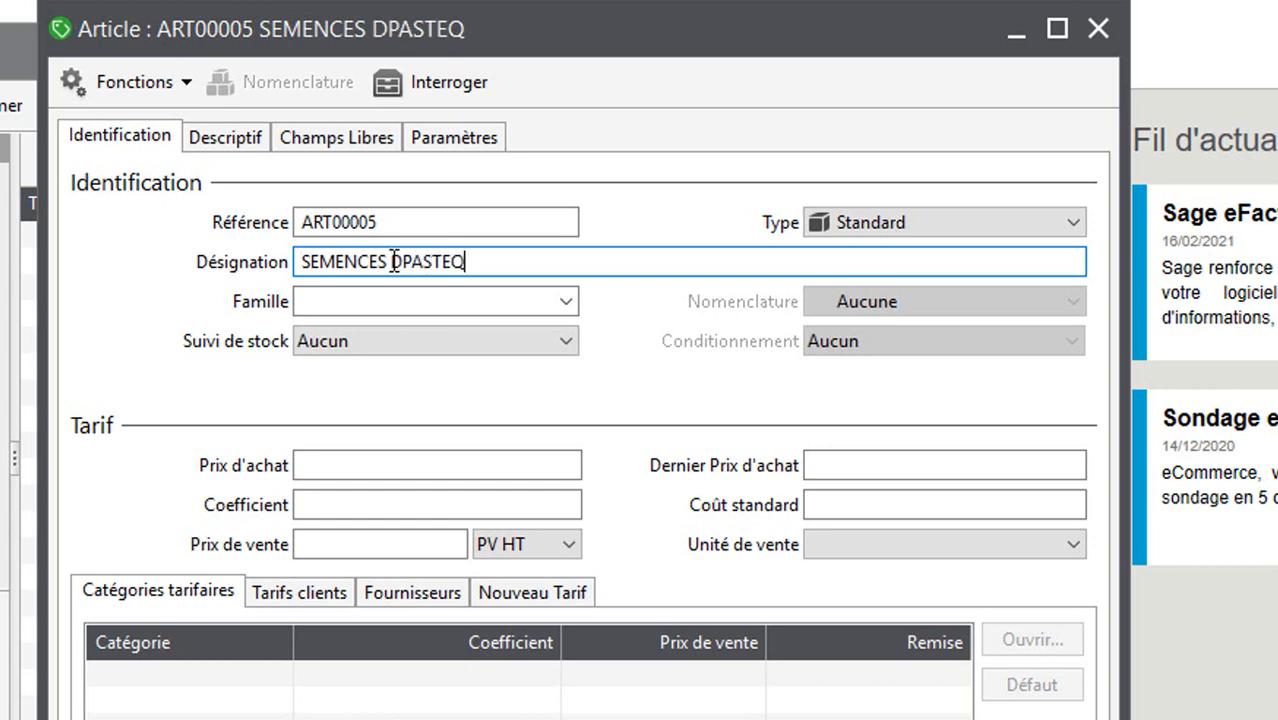
key(BackSpace)
key(BackSpace)
key(BackSpace)
key(BackSpace)
key(BackSpace)
key(BackSpace)
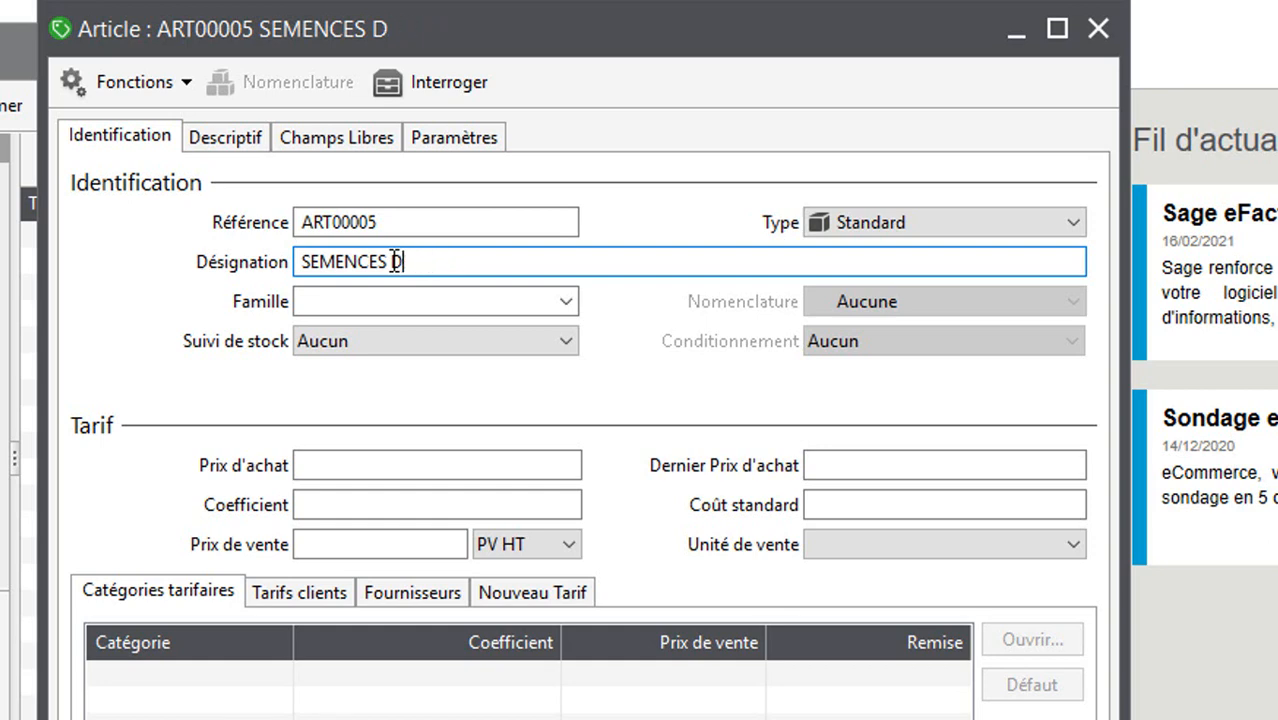
key(BackSpace)
text(PAST)
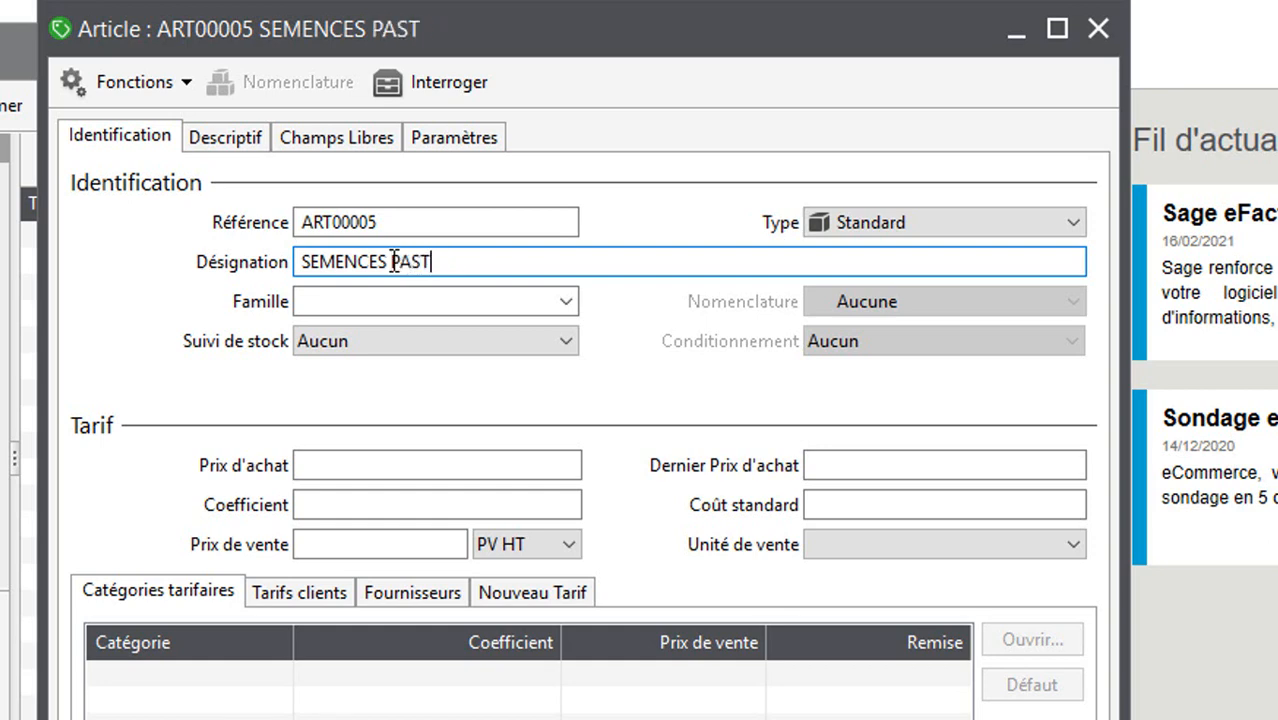
text(EQUE)
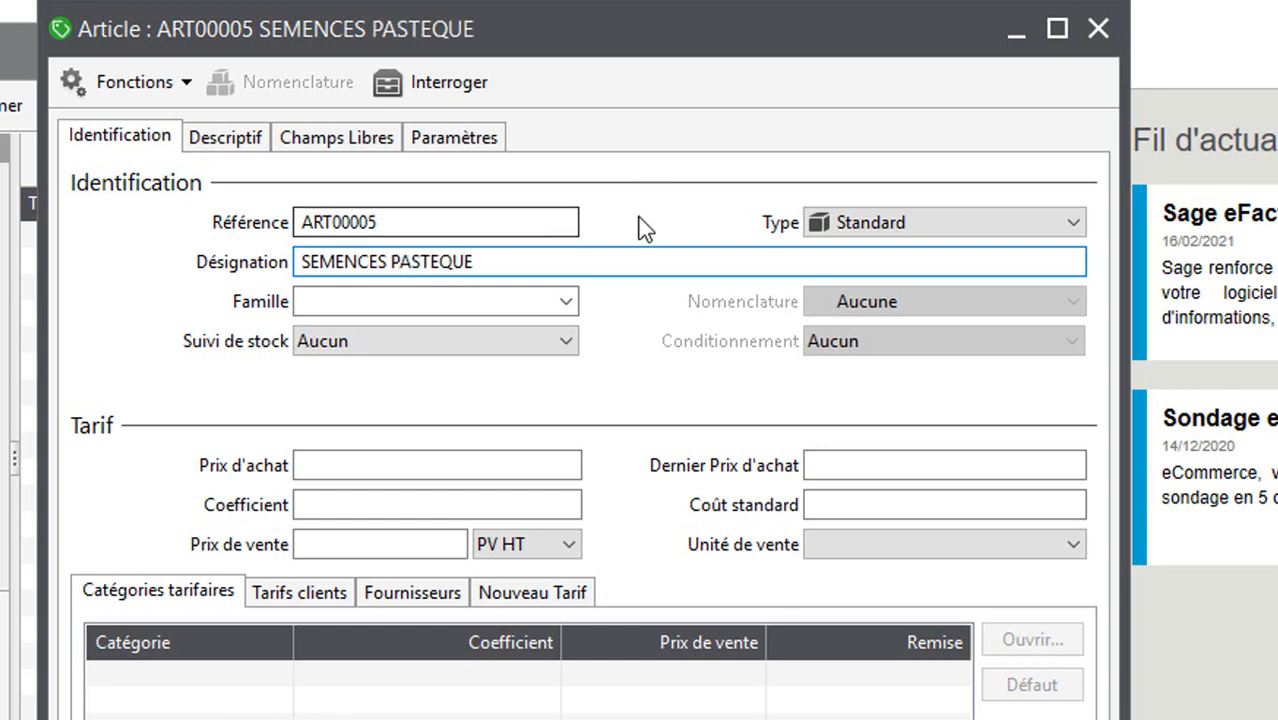
Replace the article's designation with PASTEQUE GREYBELLE 500G
drag(491, 262, 45, 291)
text(PAST)
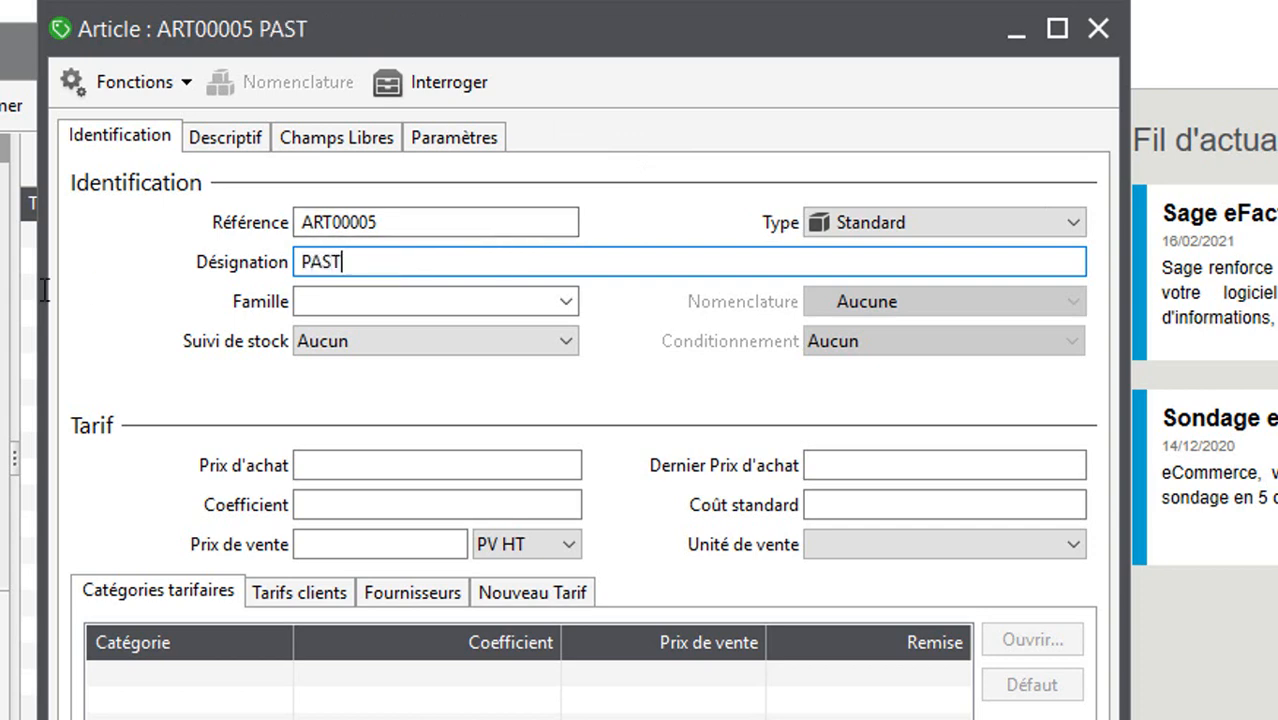
text(EQUE)
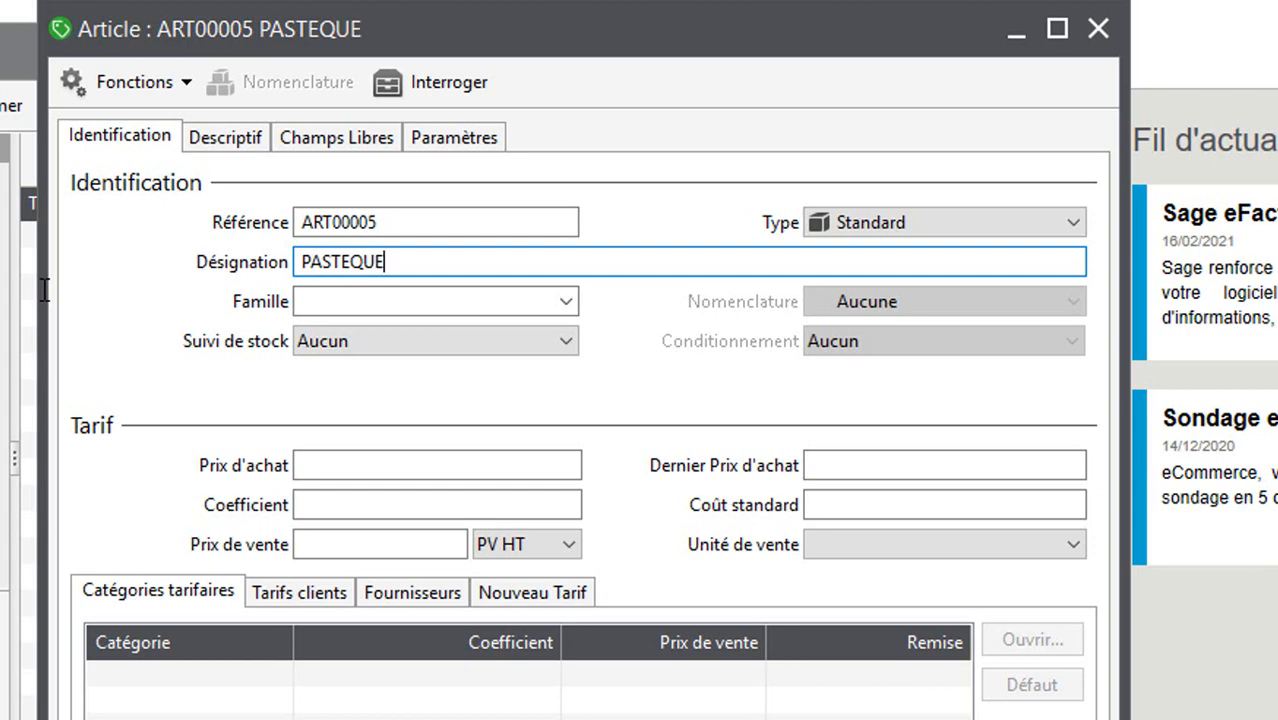
text( GREYBELLE)
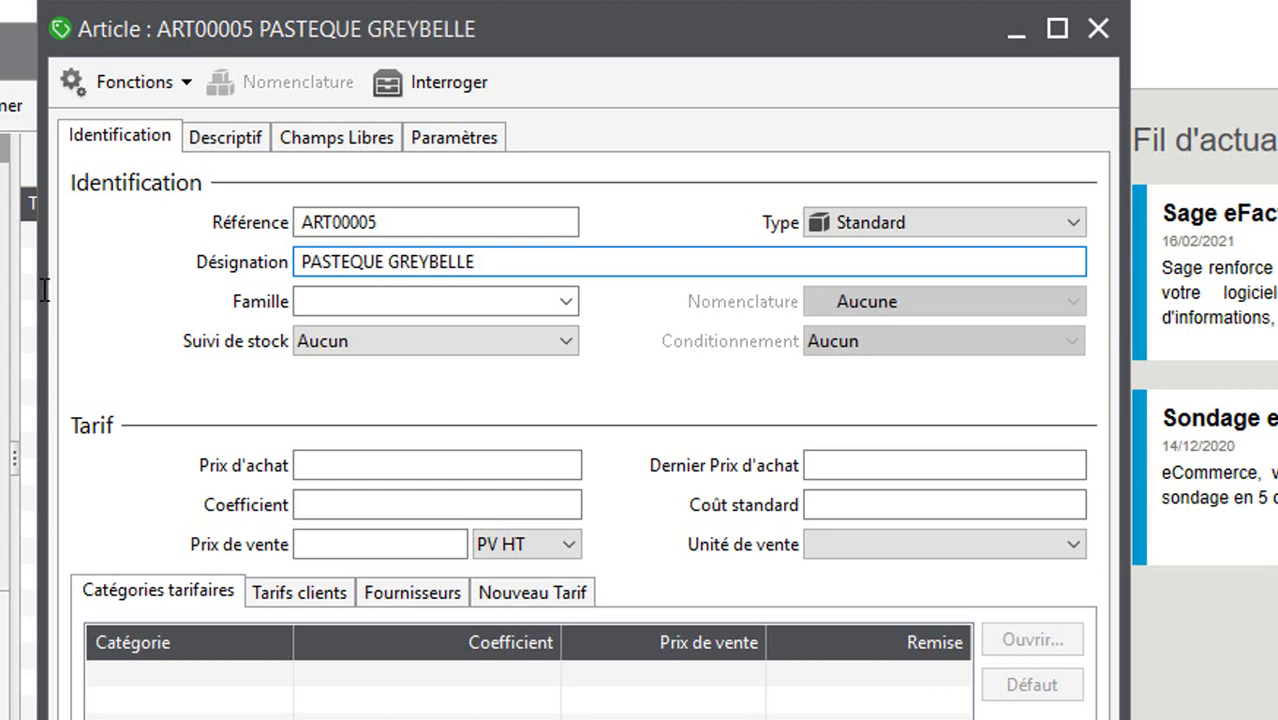
text( 500)
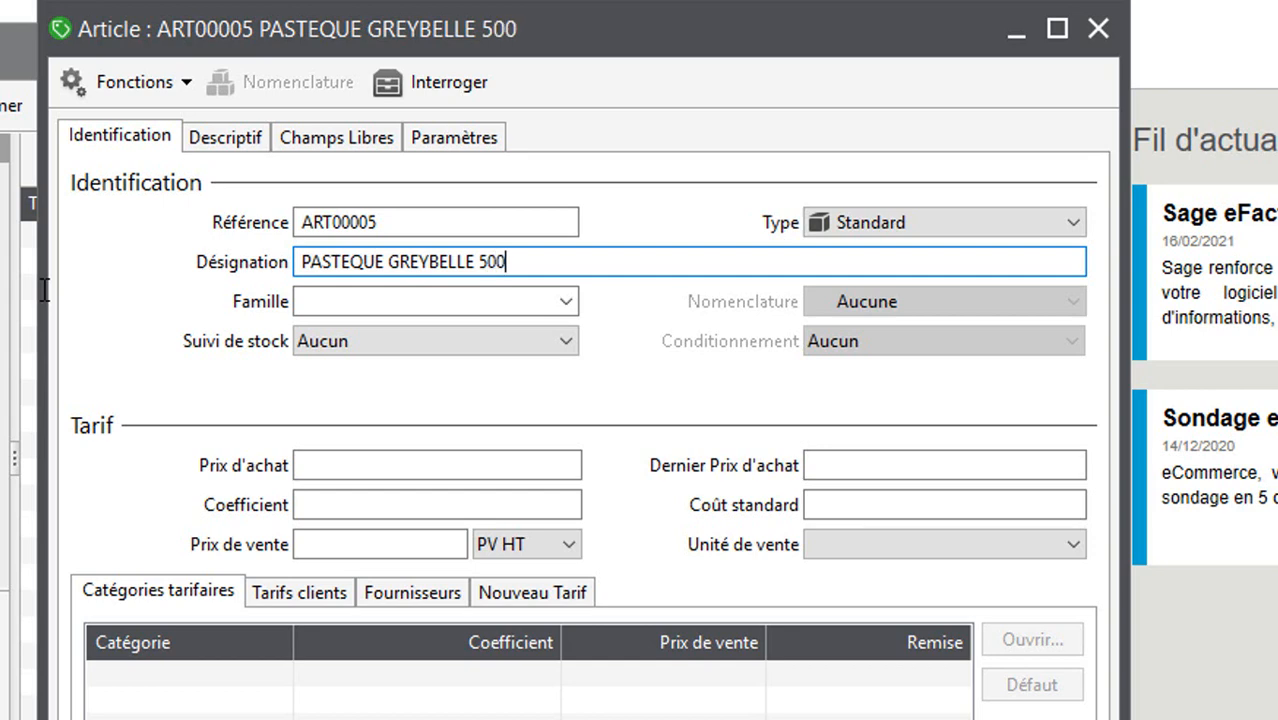
text(G)
Assign the article to the SEMENCES family so that it takes over the family's settings
click(563, 306)
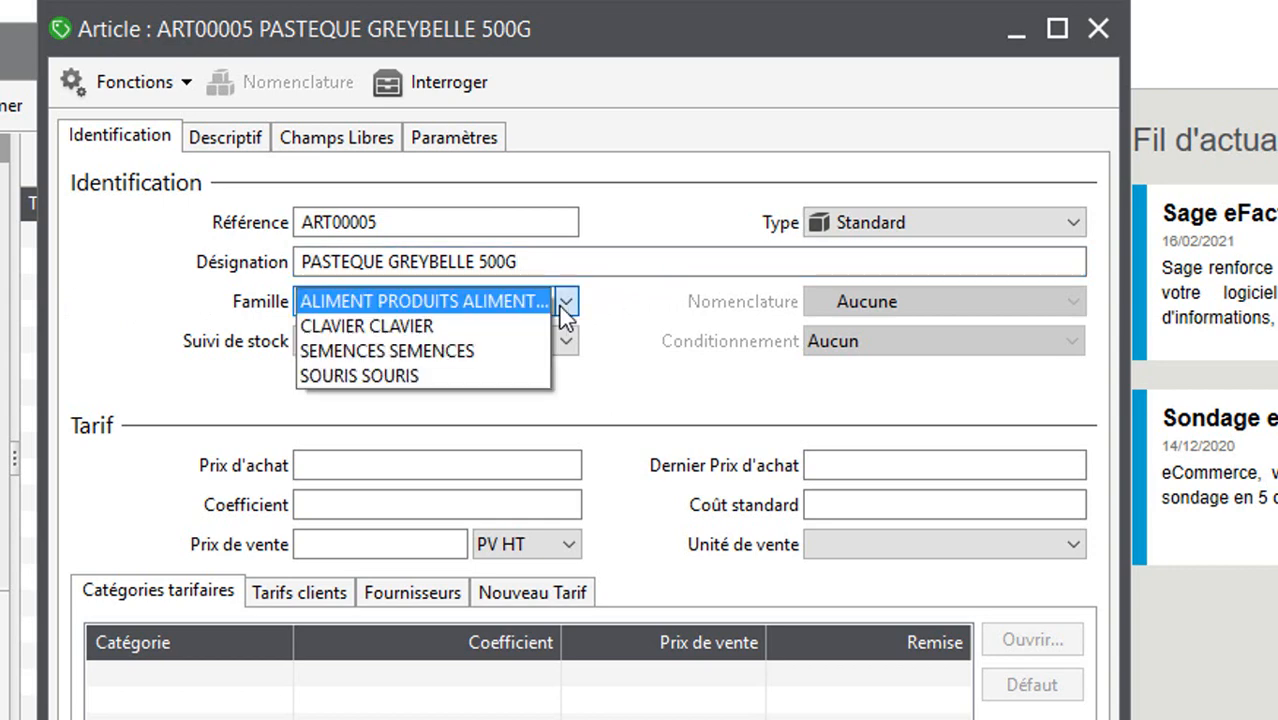
click(500, 353)
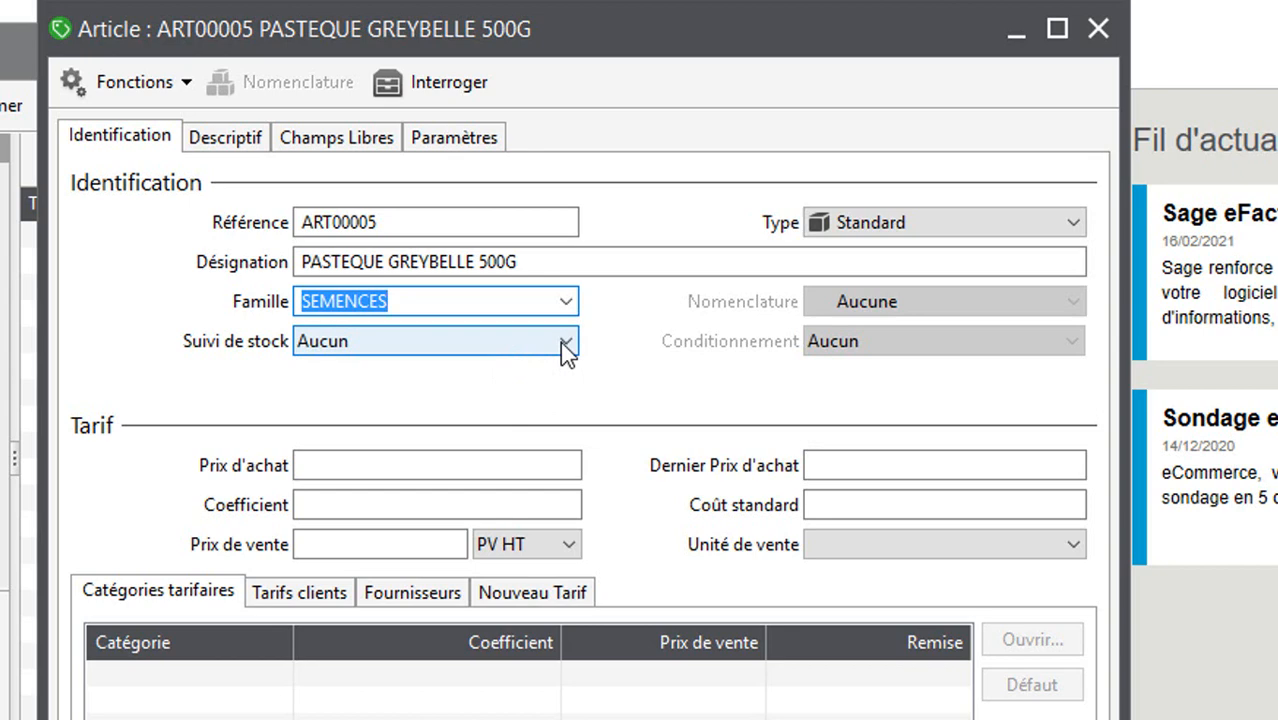
key(Tab)
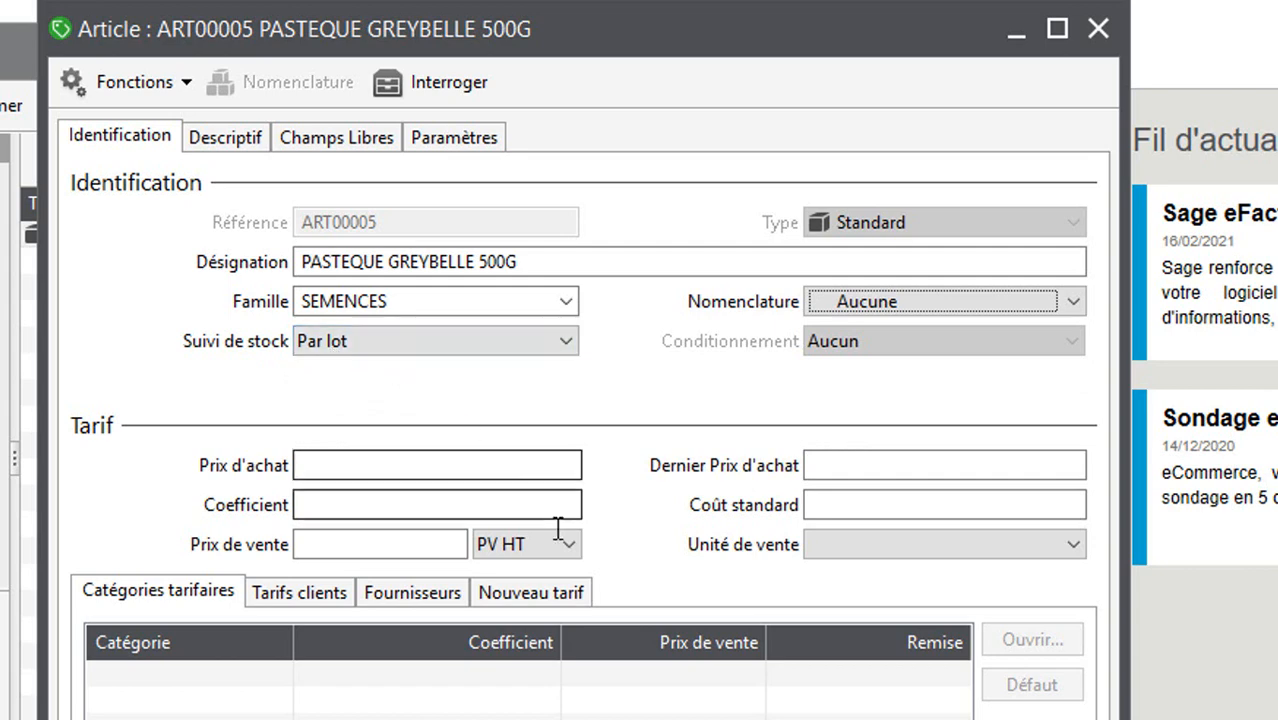
Set the article's purchase price to 4000 and its sale price to 8000 HT, and save the article
click(420, 465)
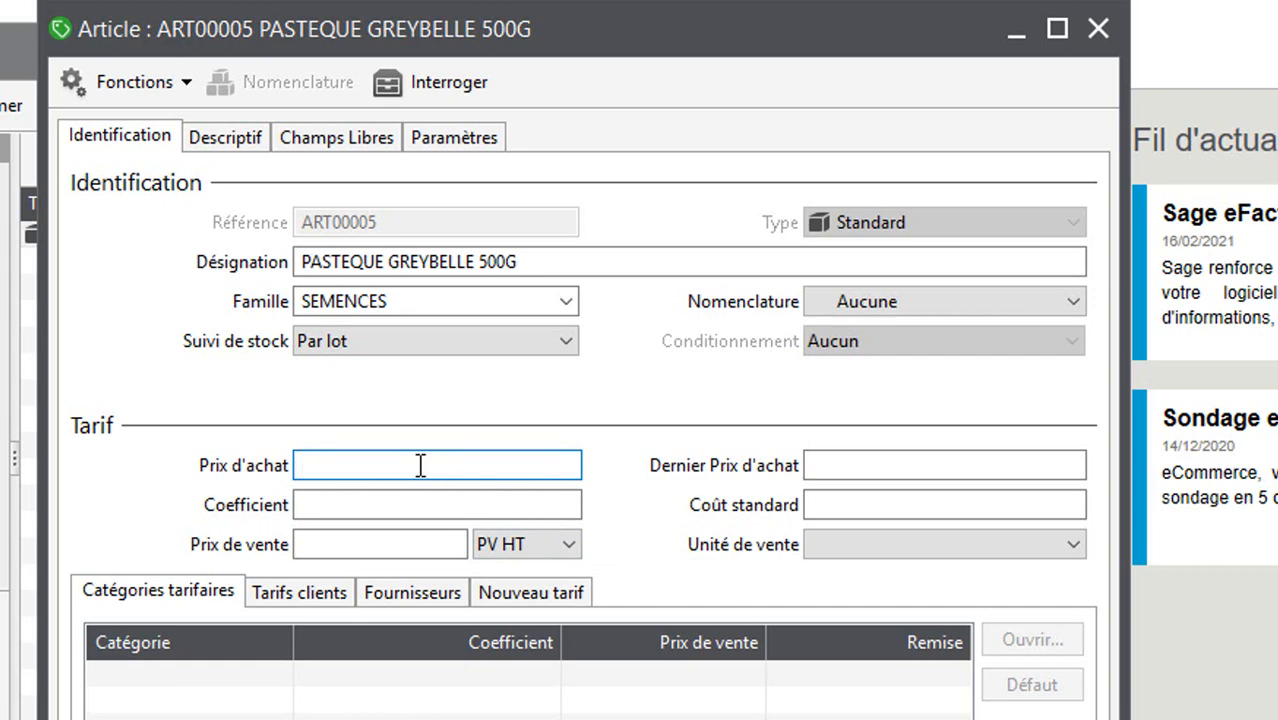
text(4000)
key(Tab)
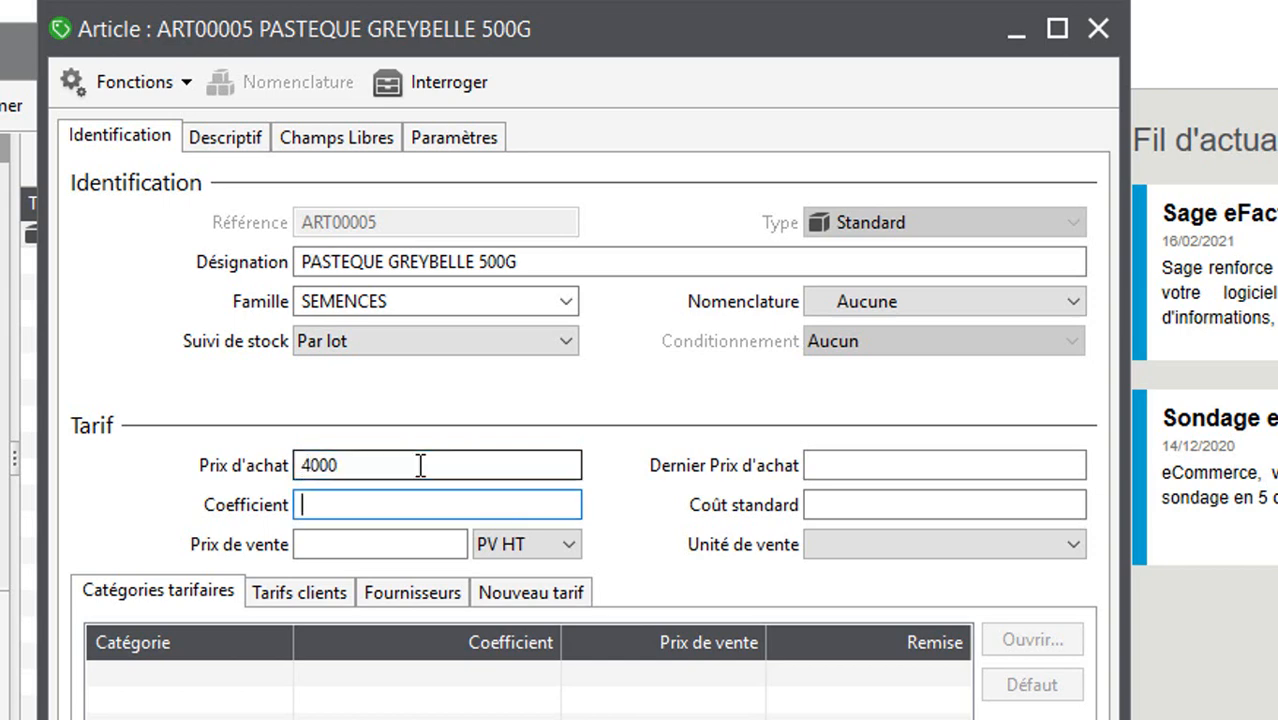
key(Tab)
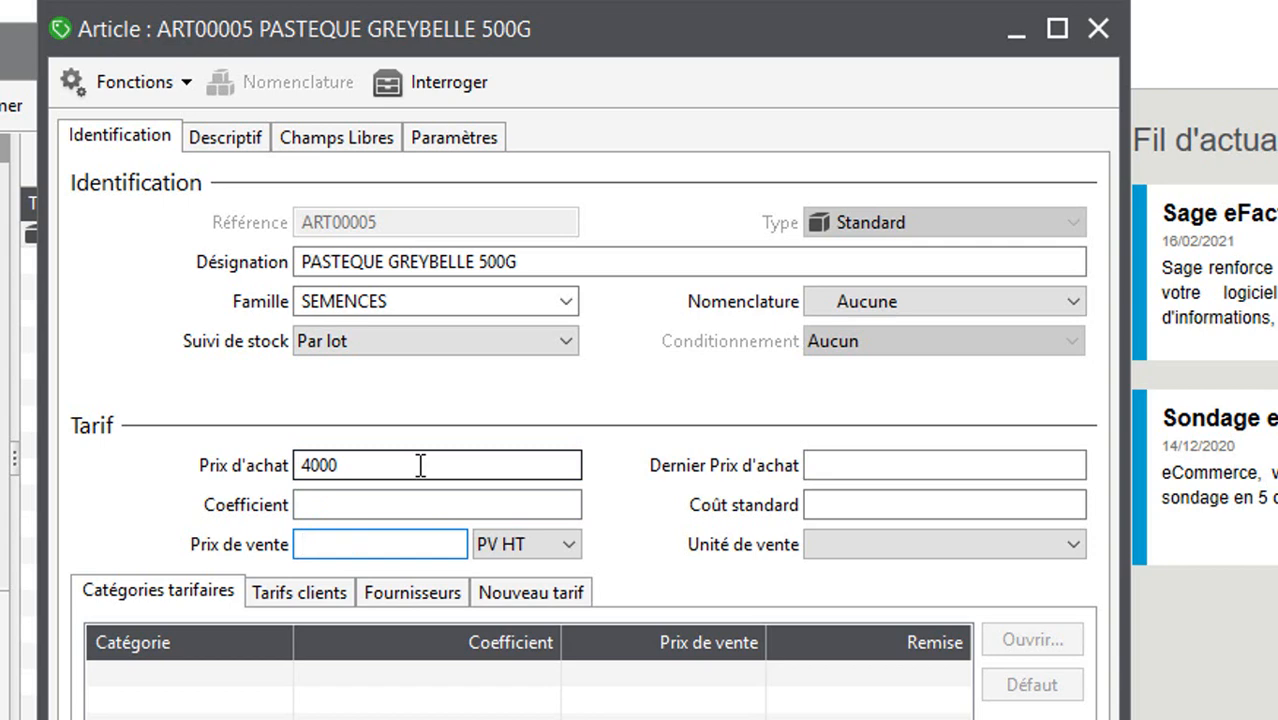
text(8000)
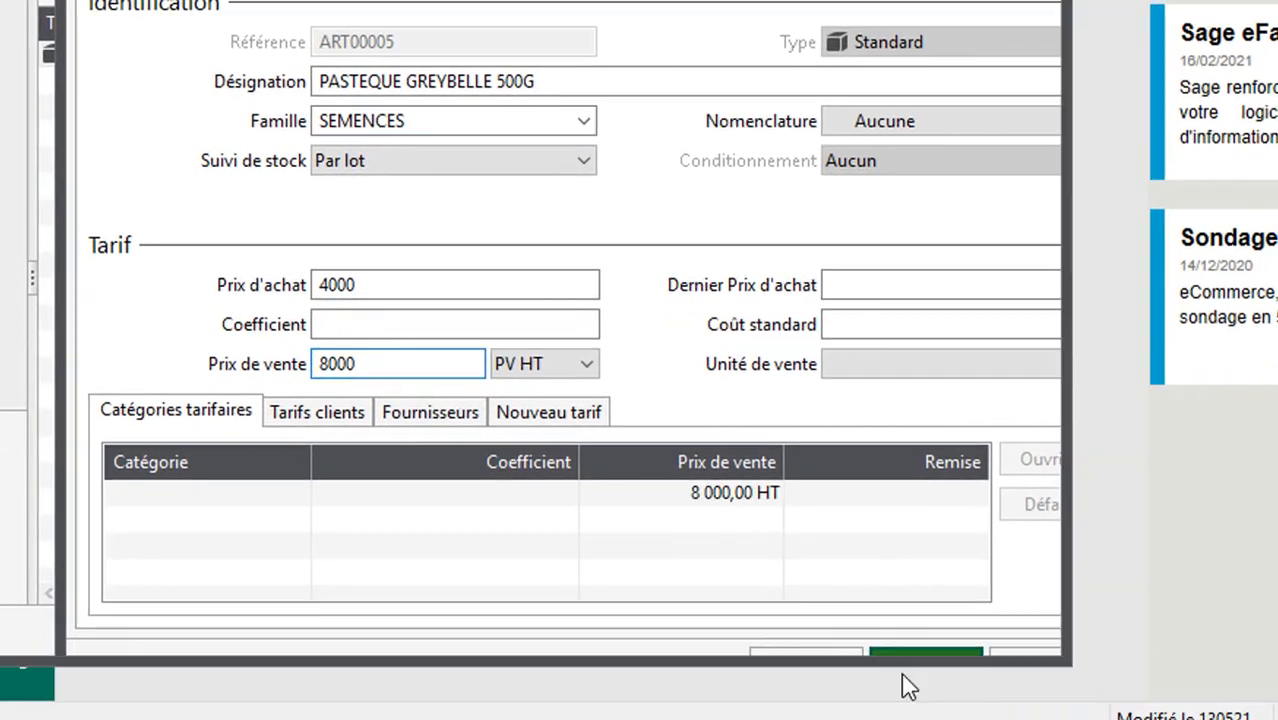
click(903, 677)
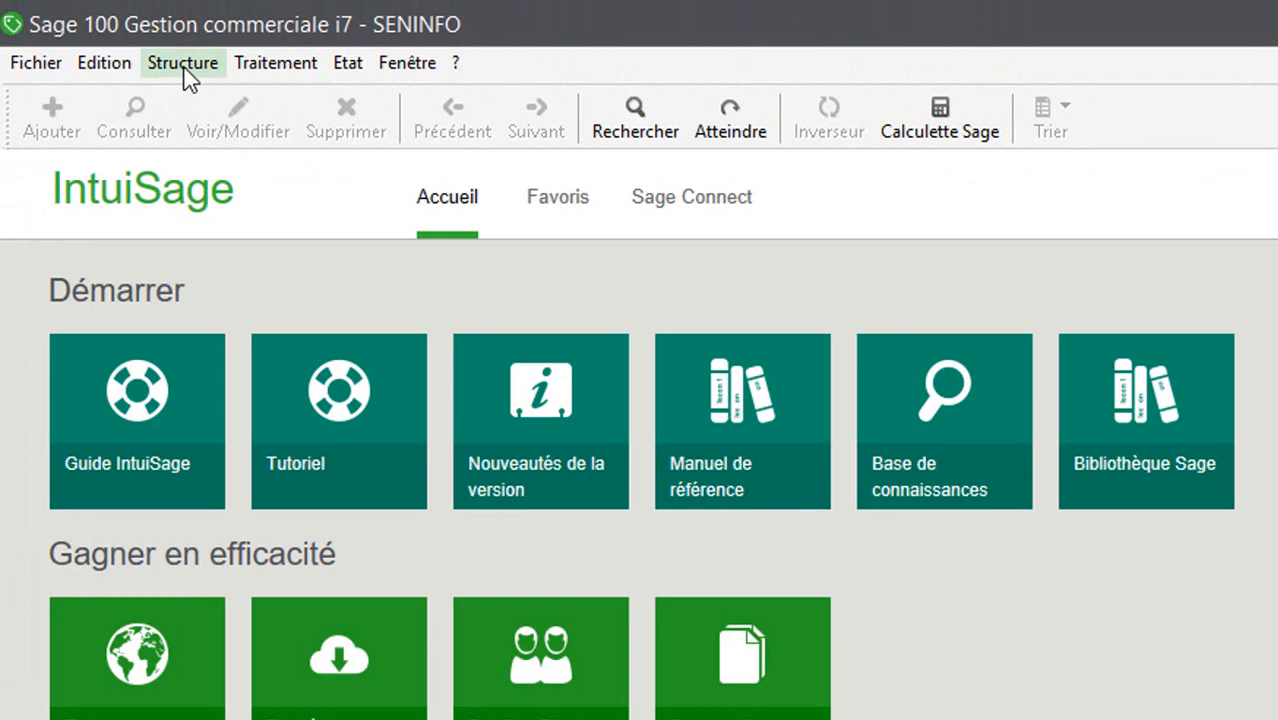
Open the stock documents and look through the existing entry movement N° 1 for the SIEGE depot, then close it
click(183, 64)
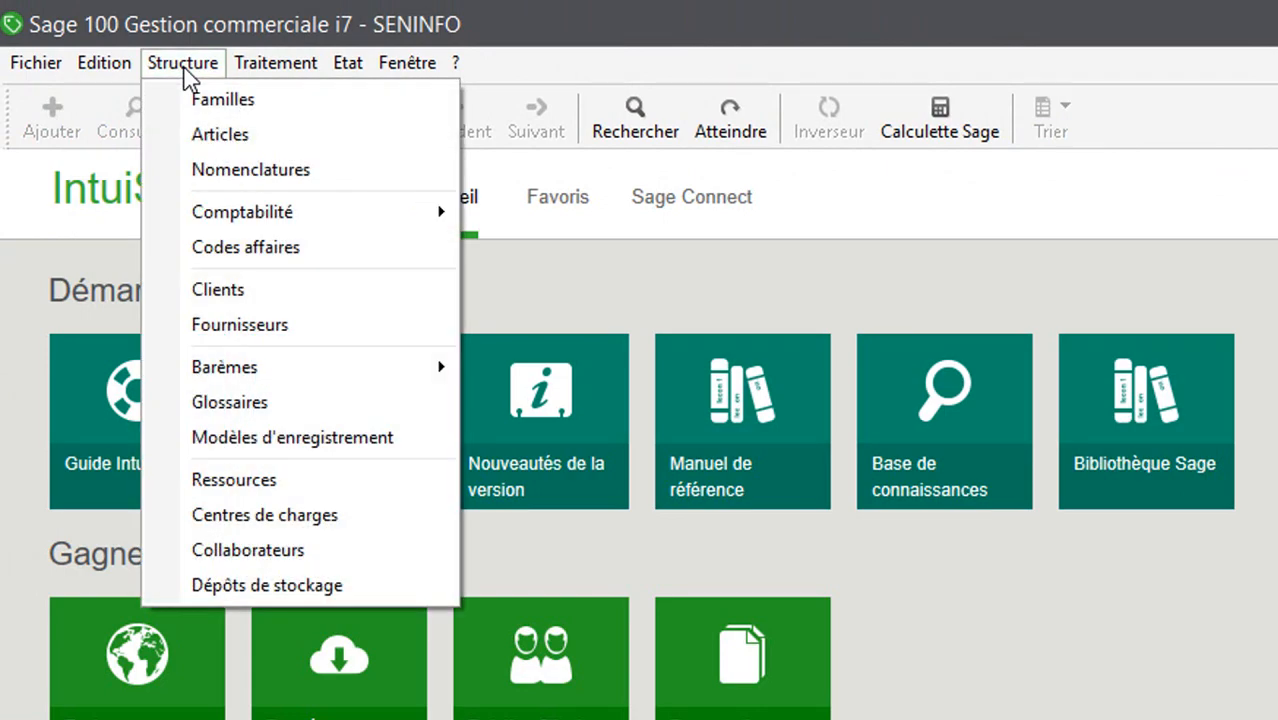
click(275, 63)
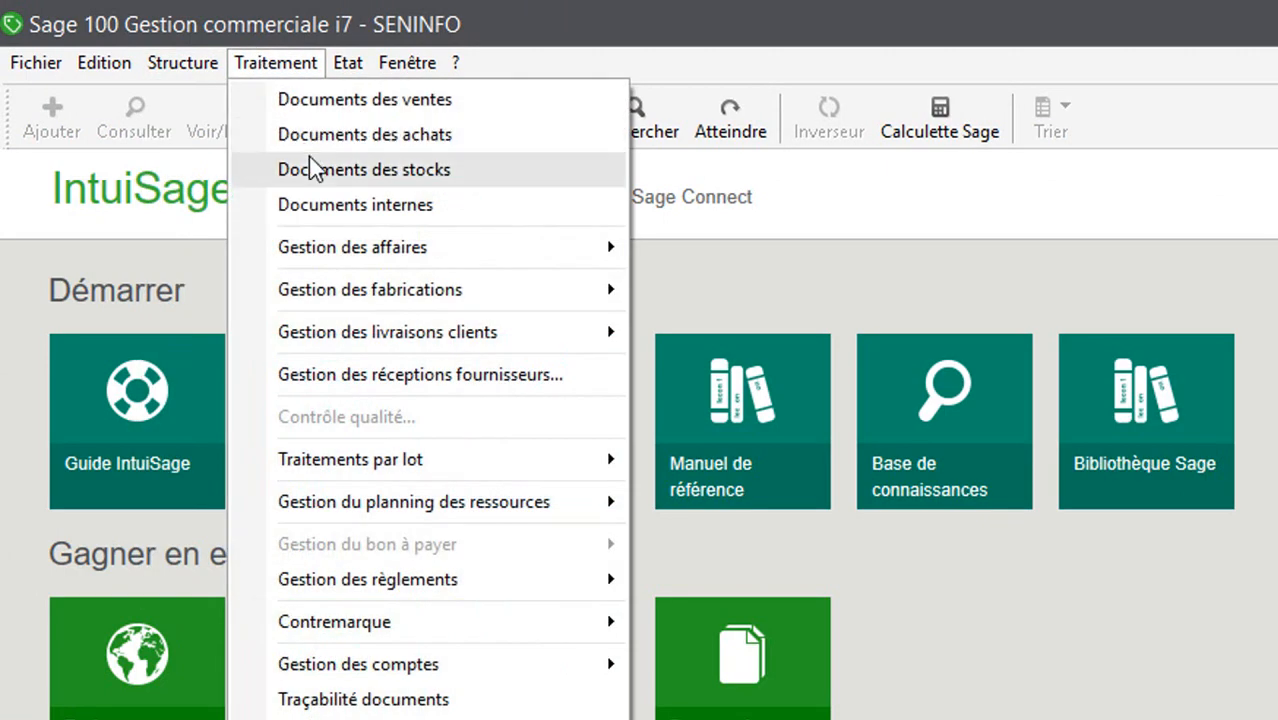
click(335, 182)
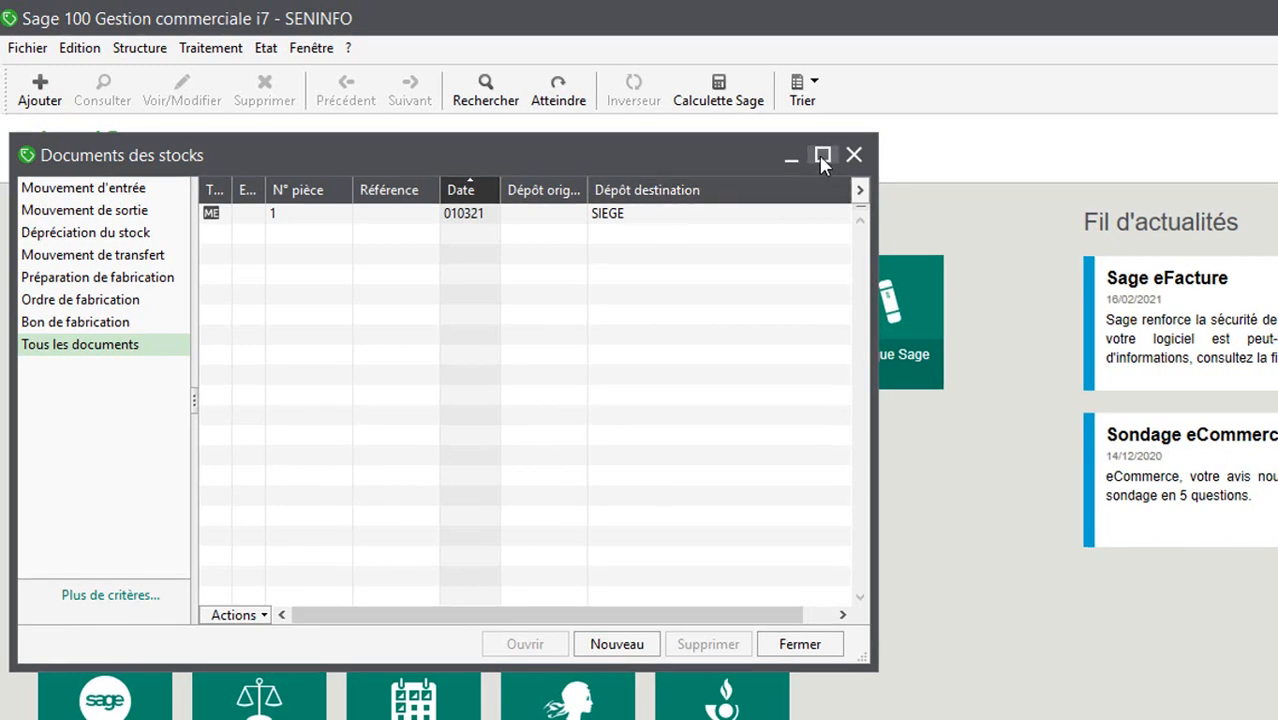
double_click(591, 213)
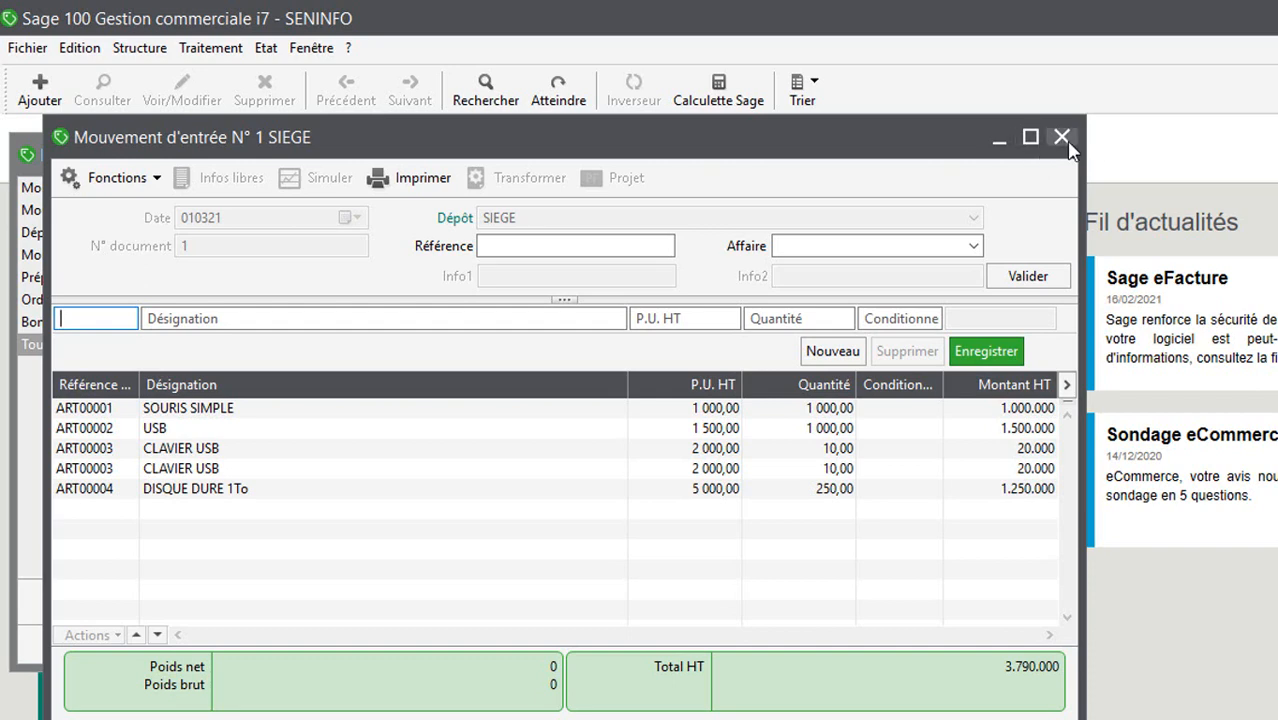
click(1061, 137)
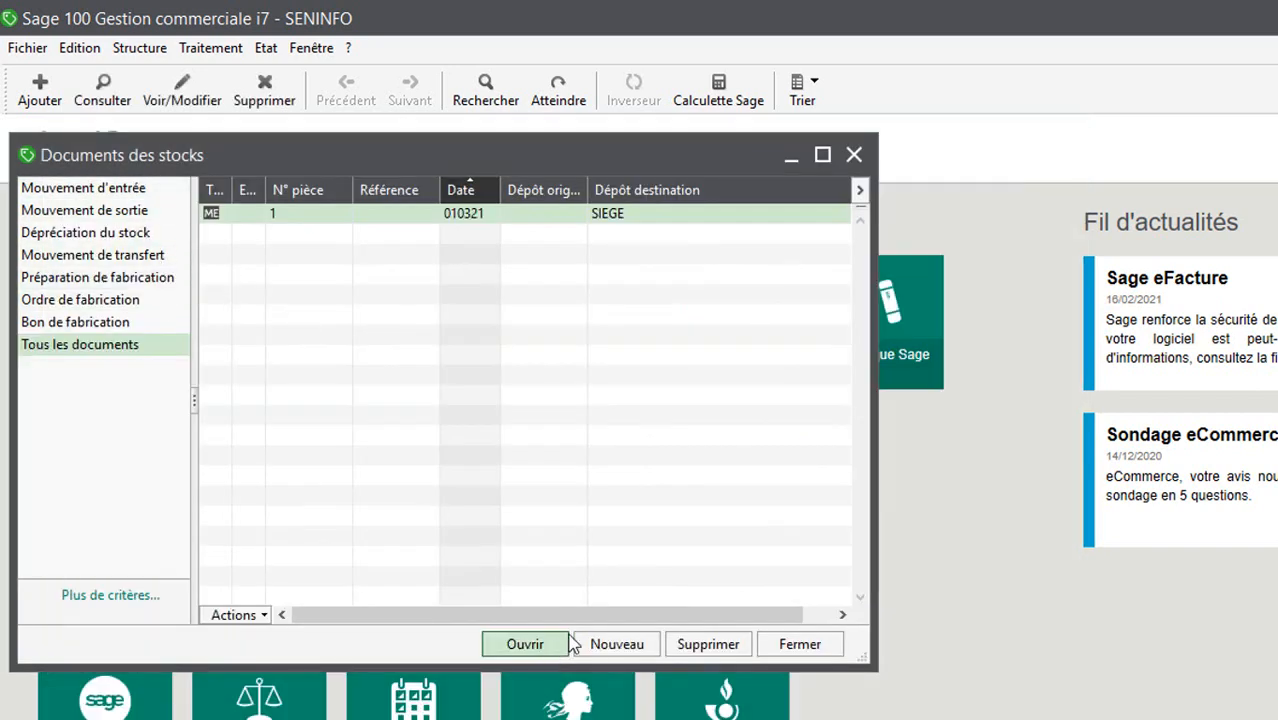
Create a new Mouvement d'entrée stock document, accepting the date 130521 and the SIEGE depot
click(617, 646)
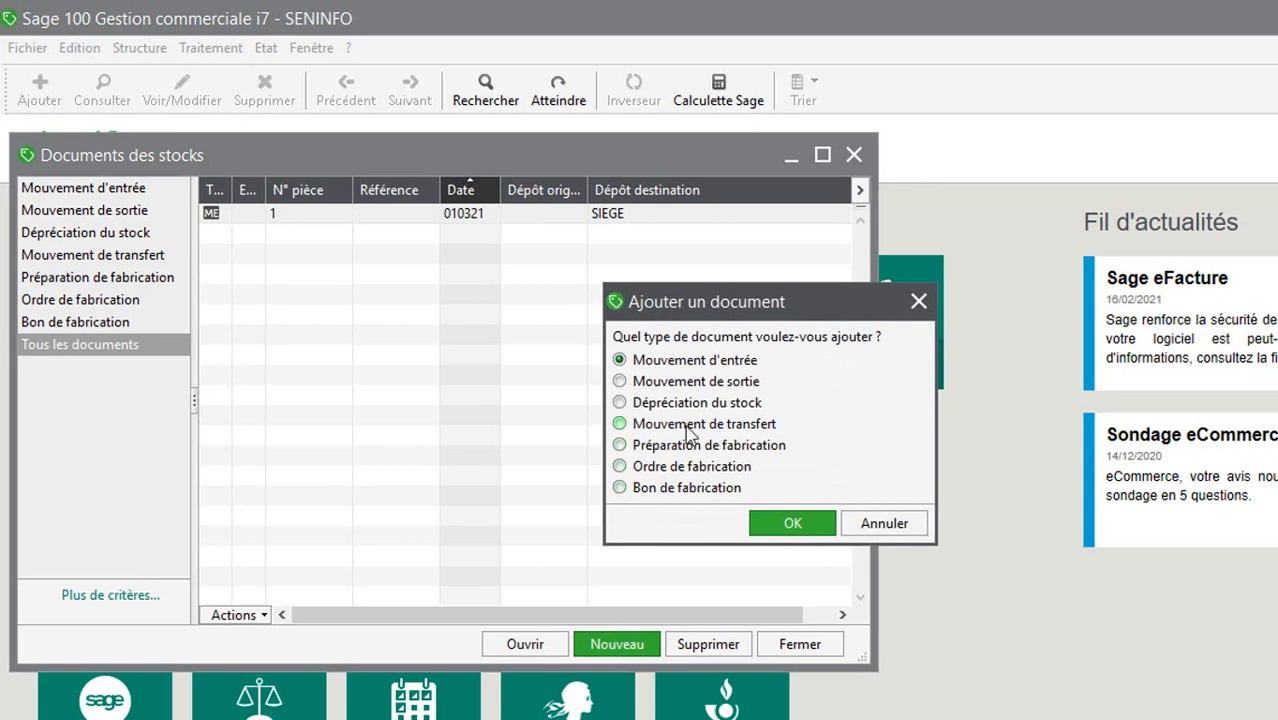
click(790, 523)
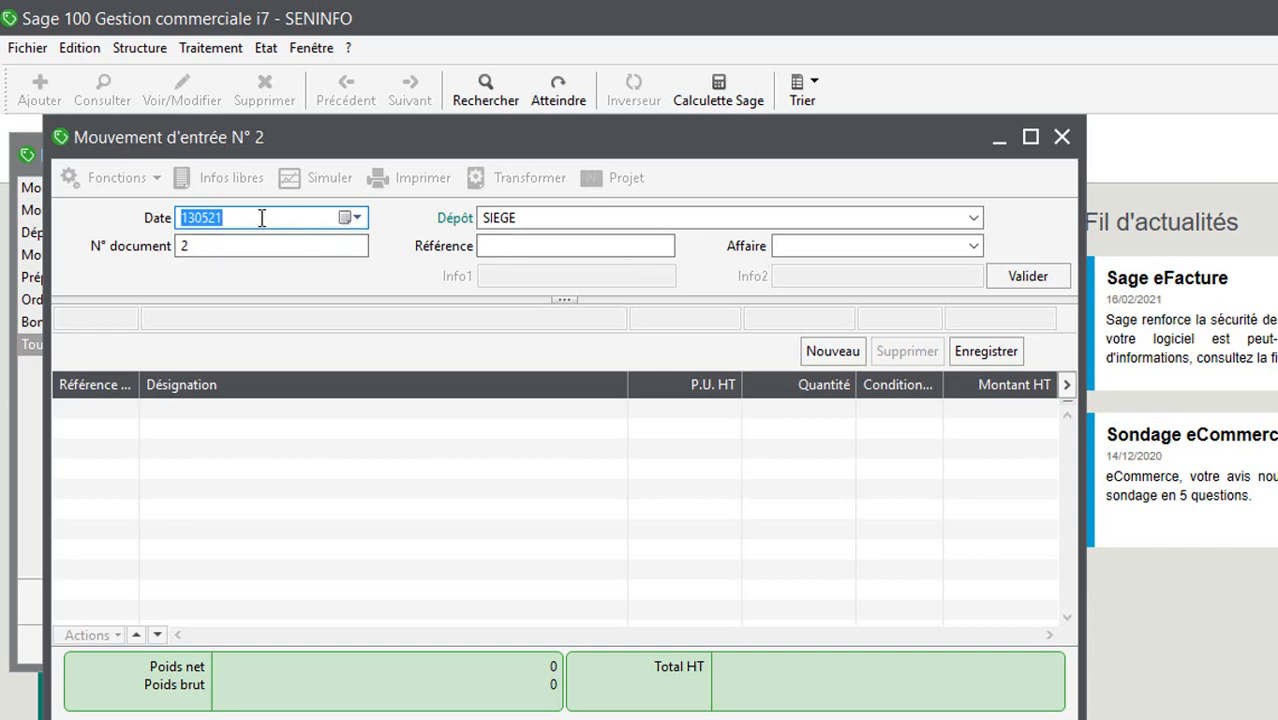
key(Return)
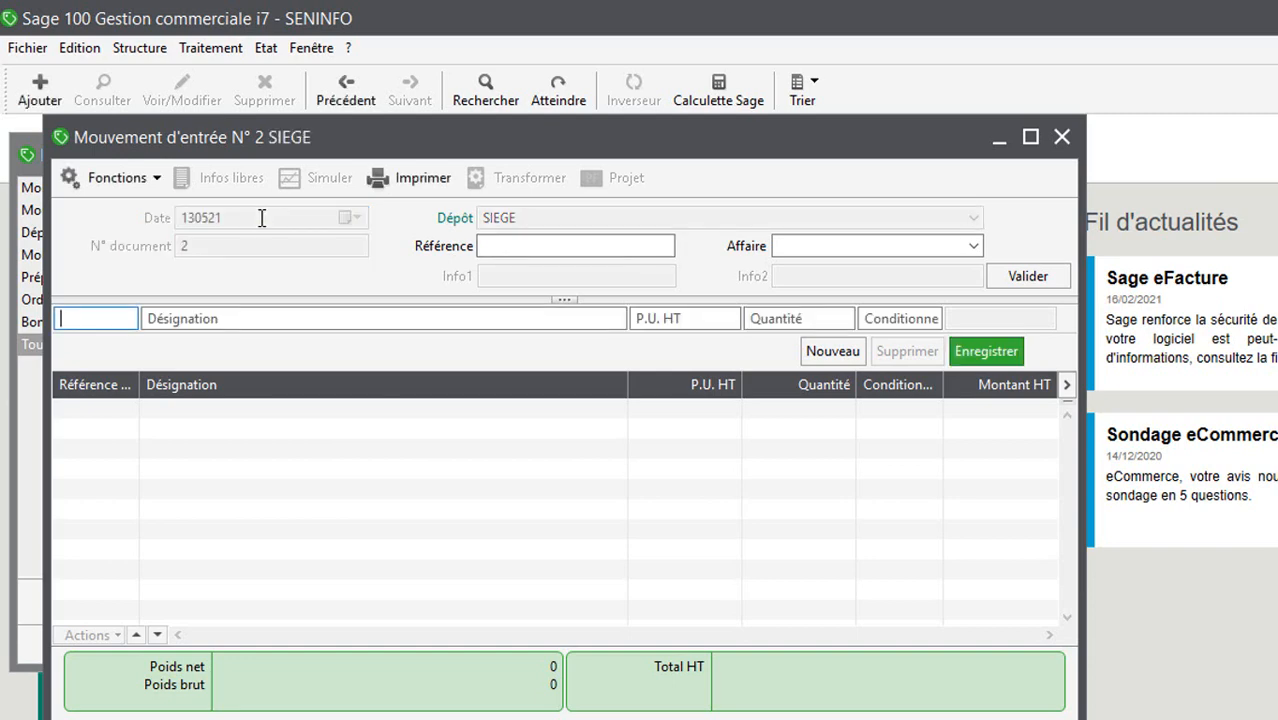
Add PASTEQUE GREYBELLE 500G to the entry movement at the unit price of 4000 with a quantity of 200
text(PAST)
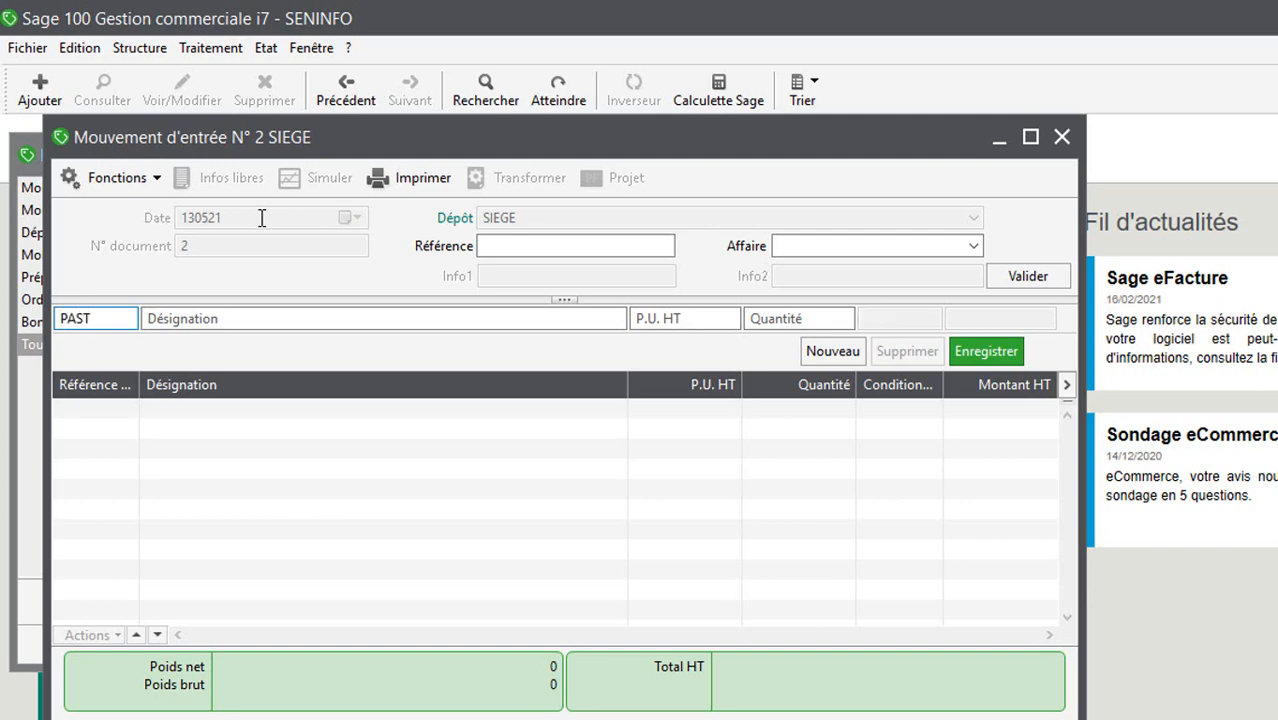
key(Tab)
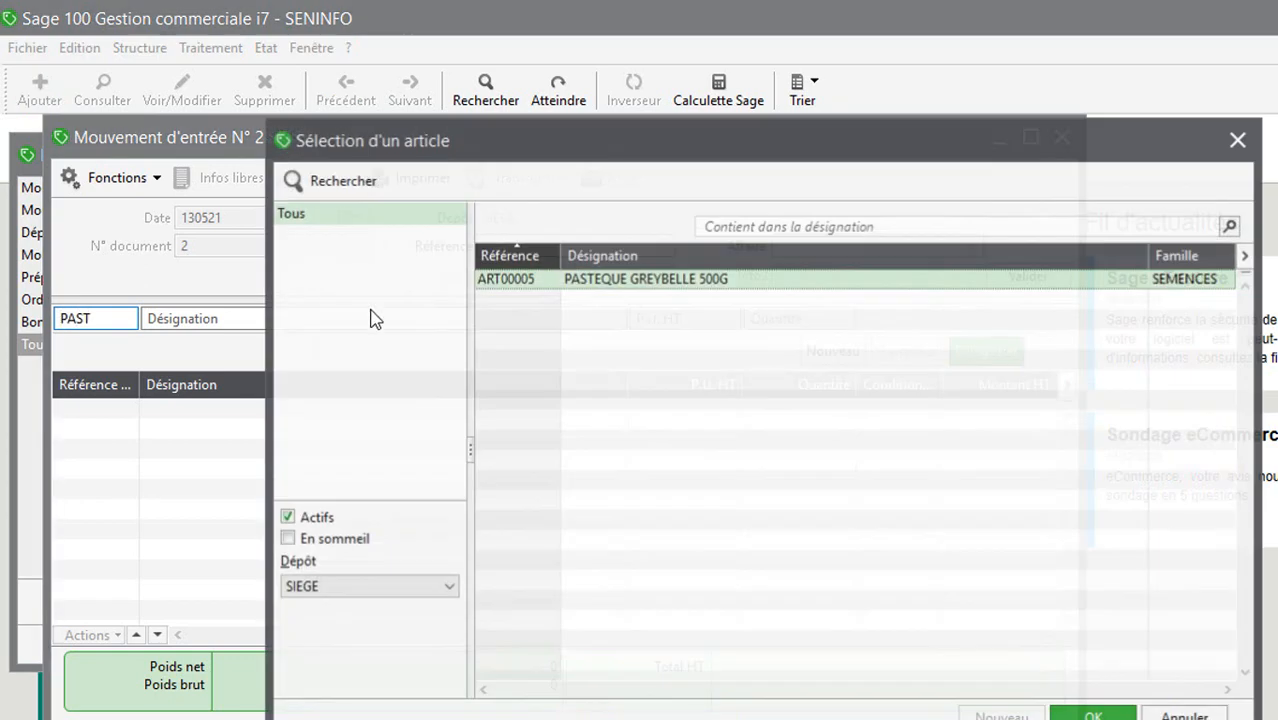
double_click(564, 279)
key(Tab)
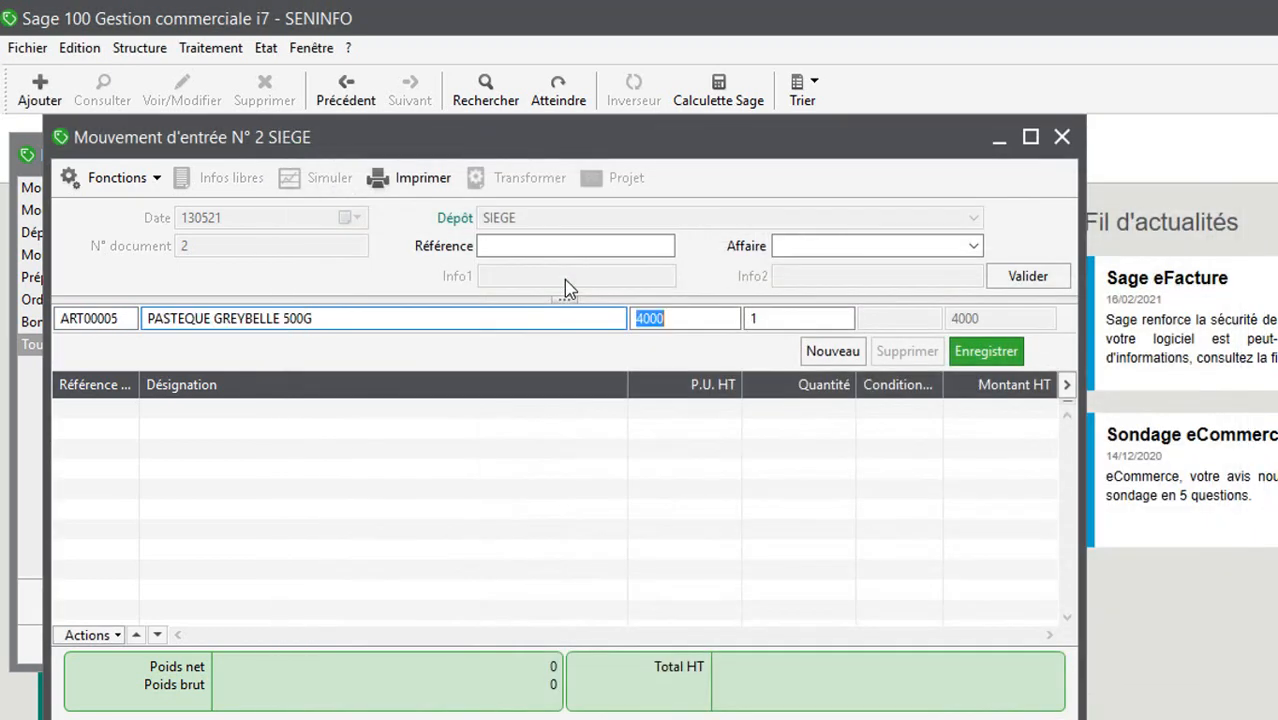
key(Tab)
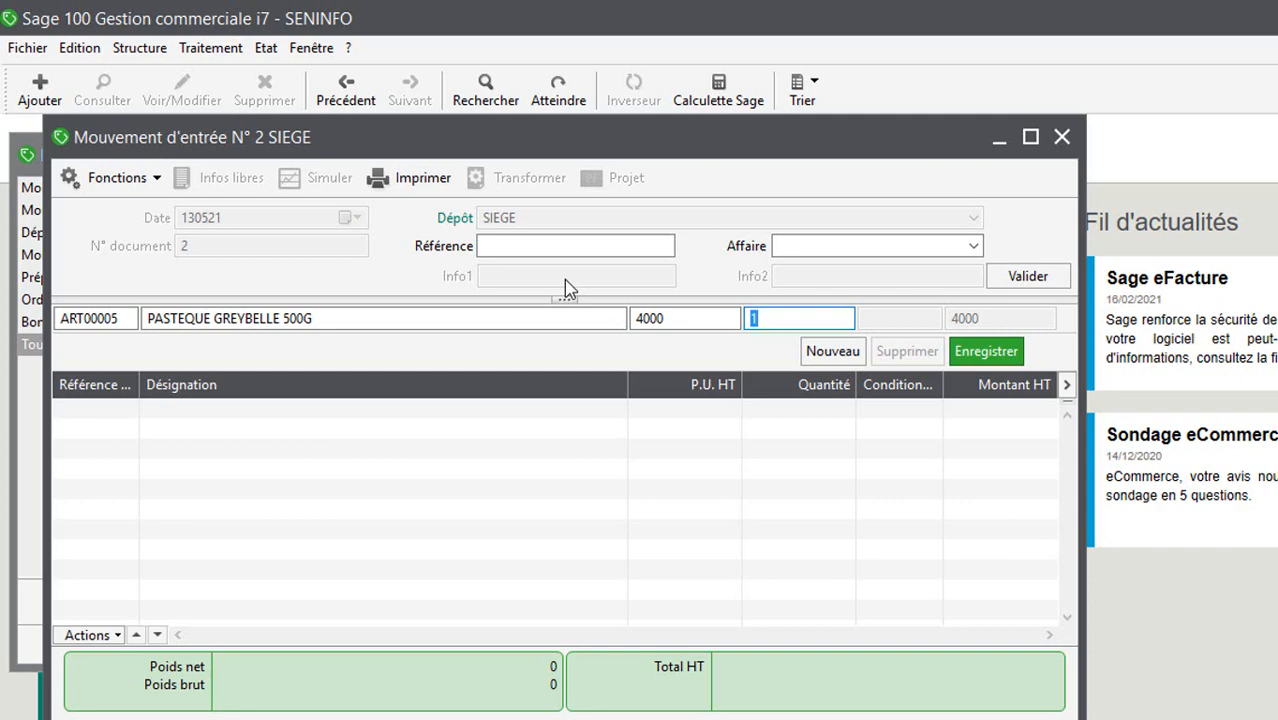
text(200)
key(Return)
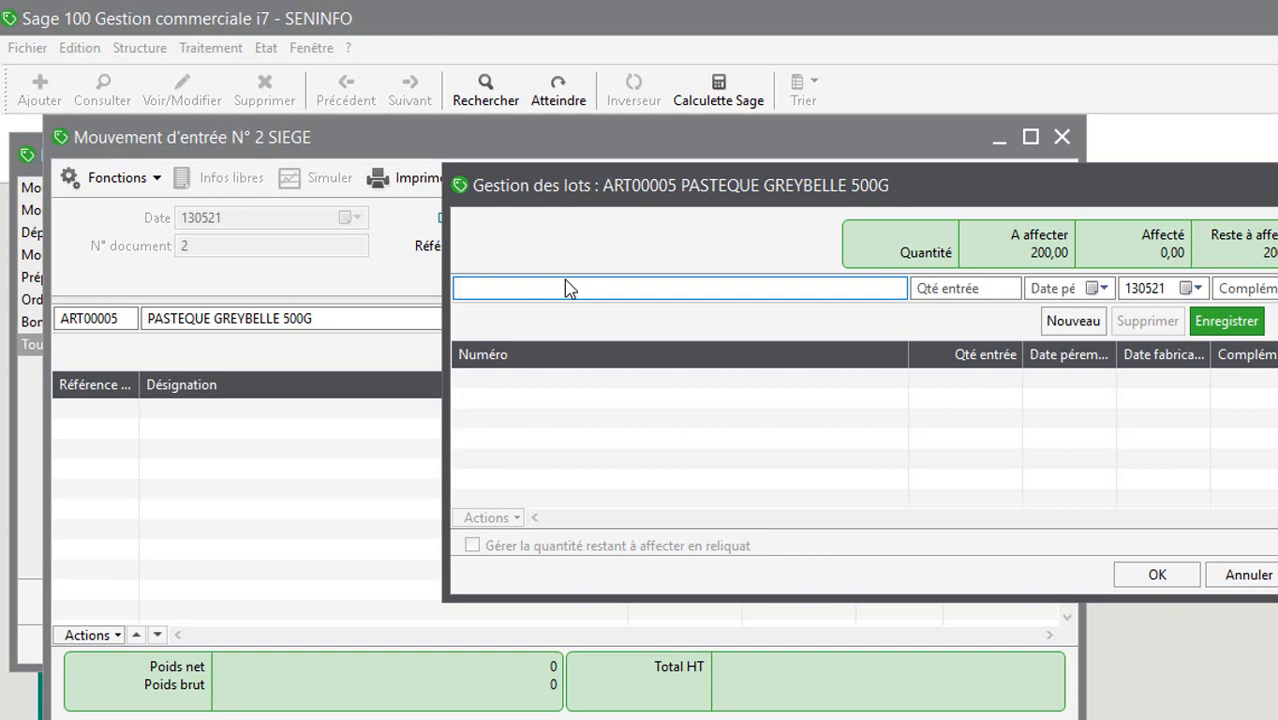
Register lot 001245 for the article with an entered quantity of 150
text(001245)
key(Tab)
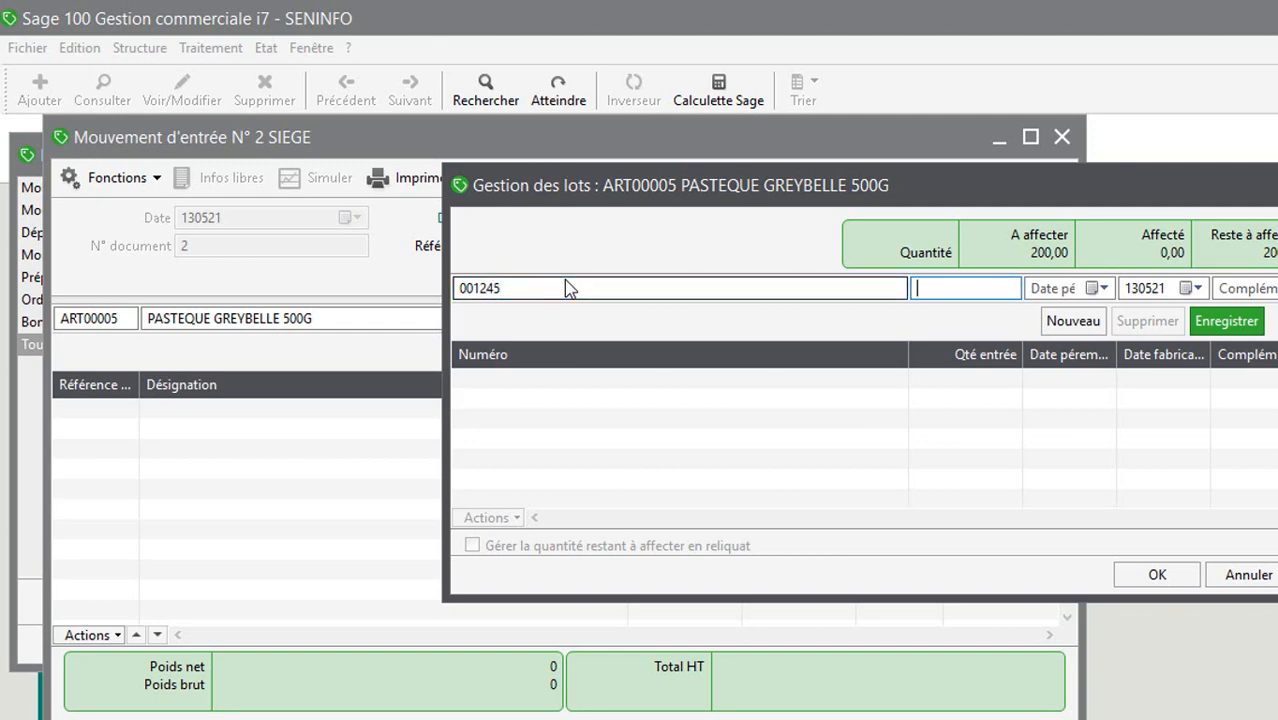
text(1500)
key(BackSpace)
key(Return)
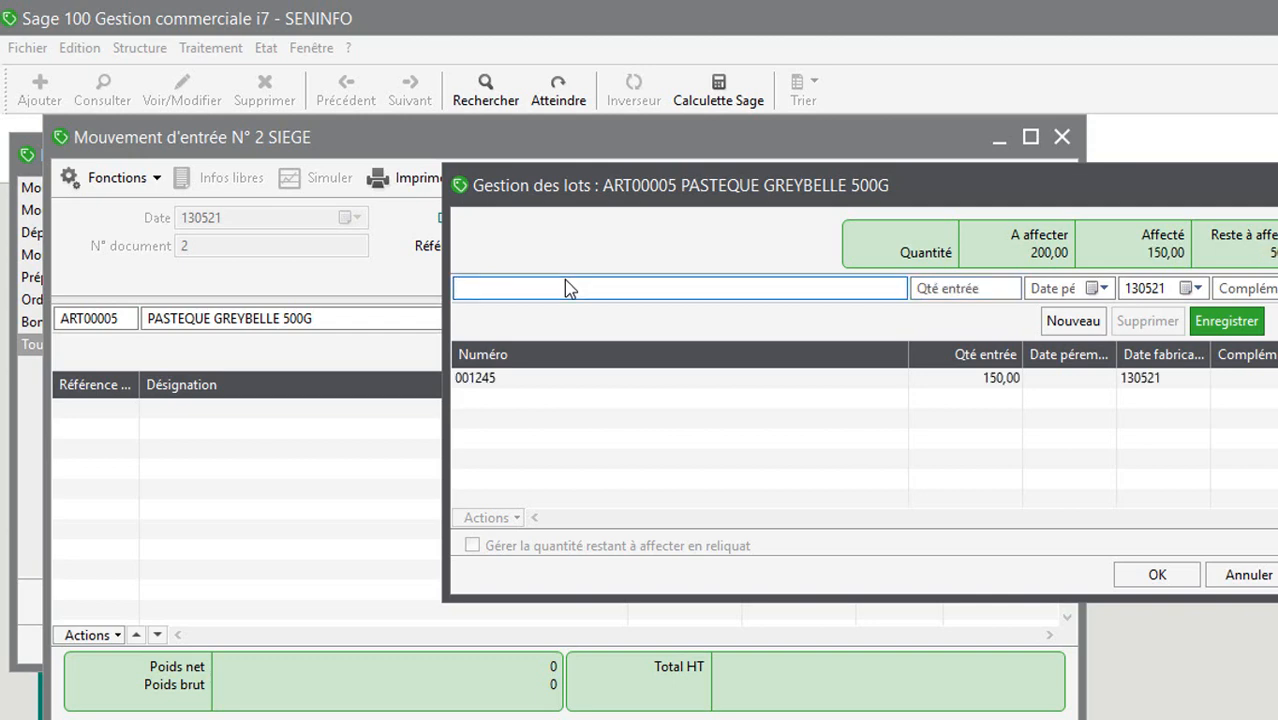
Reopen lot 001245 for editing and enter 010222 as its expiry date
text(0)
click(1026, 381)
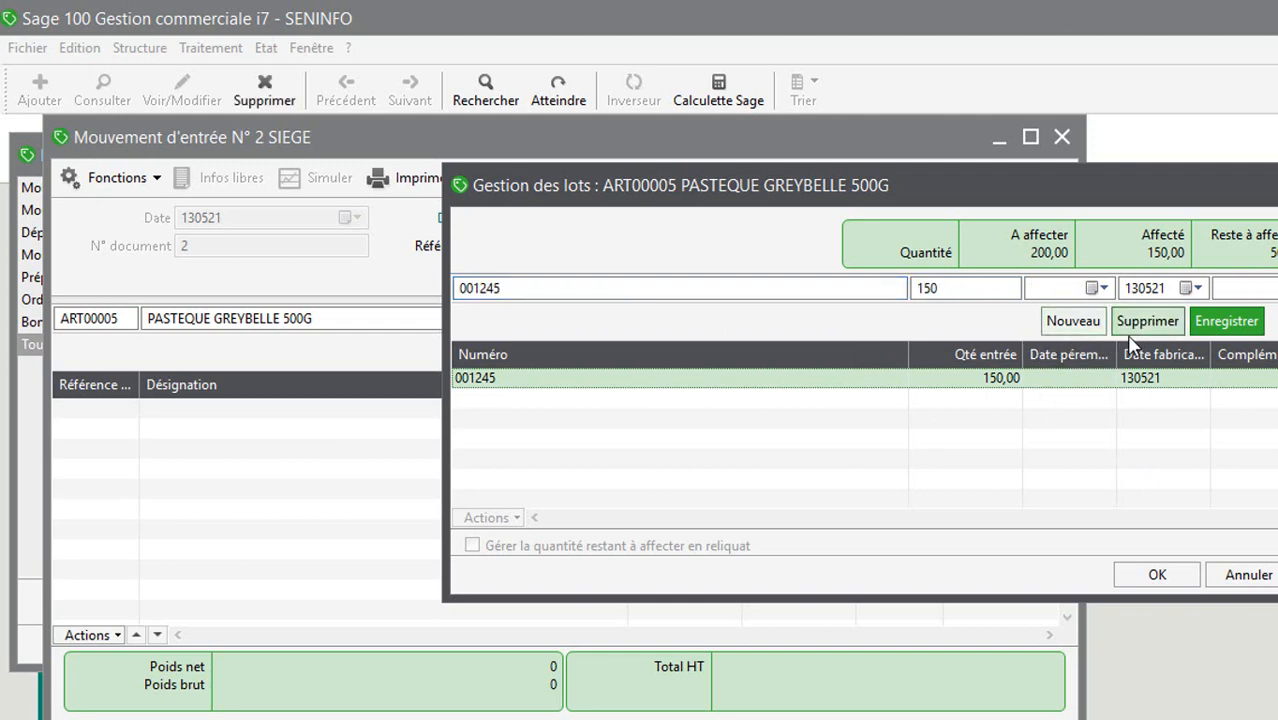
click(1053, 289)
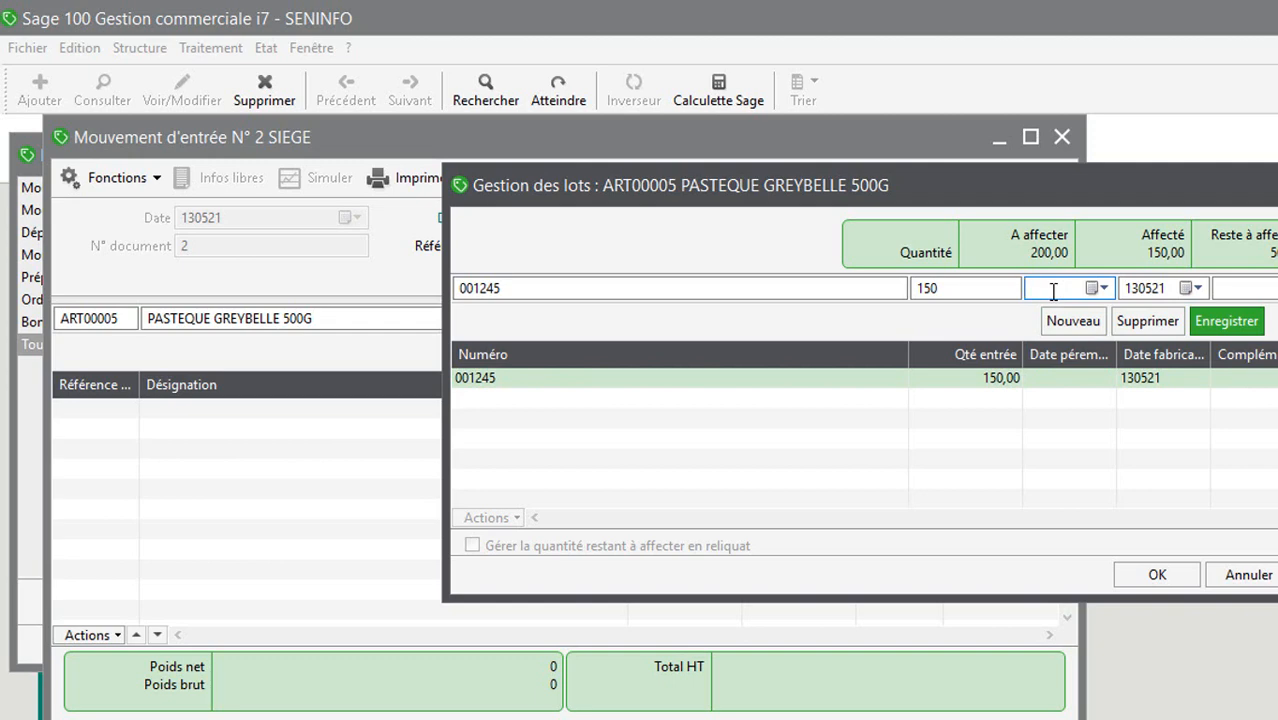
text(0)
text(1)
text(022)
text(2022)
key(Tab)
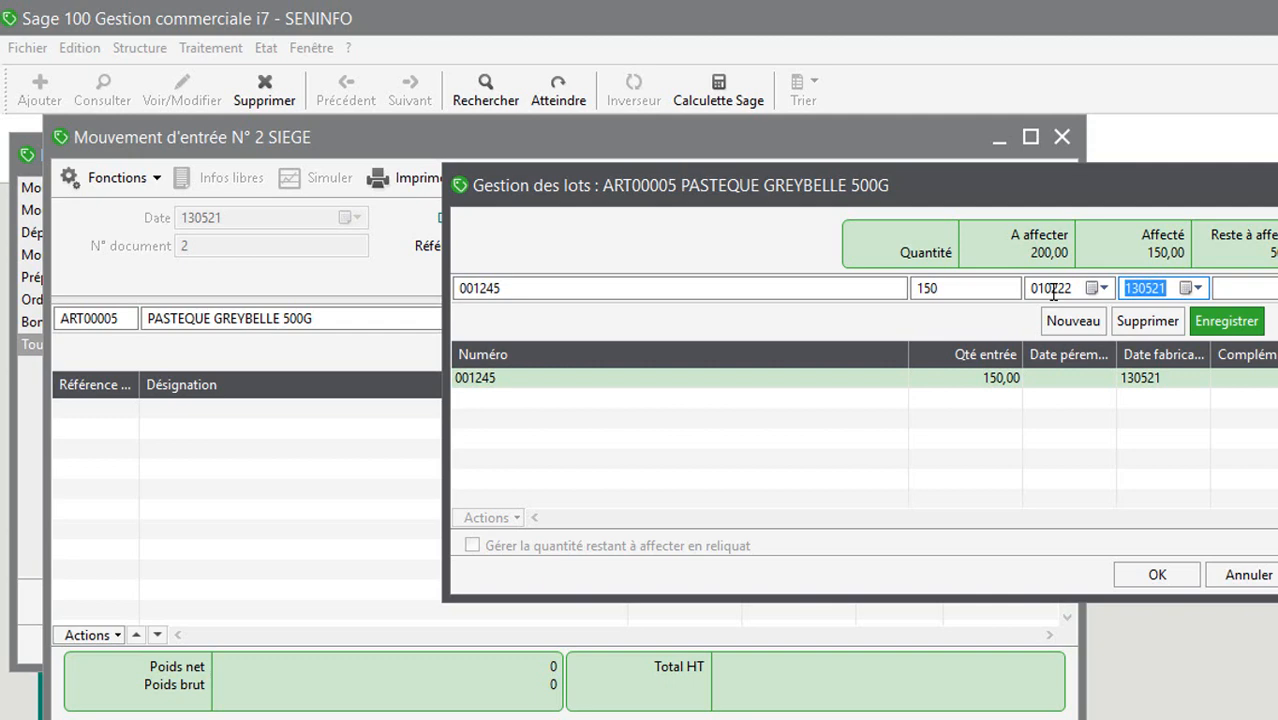
Correct the expiry date of lot 001245 to 010223, set its manufacturing date to 040421, and save the lot
text(04)
key(BackSpace)
key(BackSpace)
click(1072, 287)
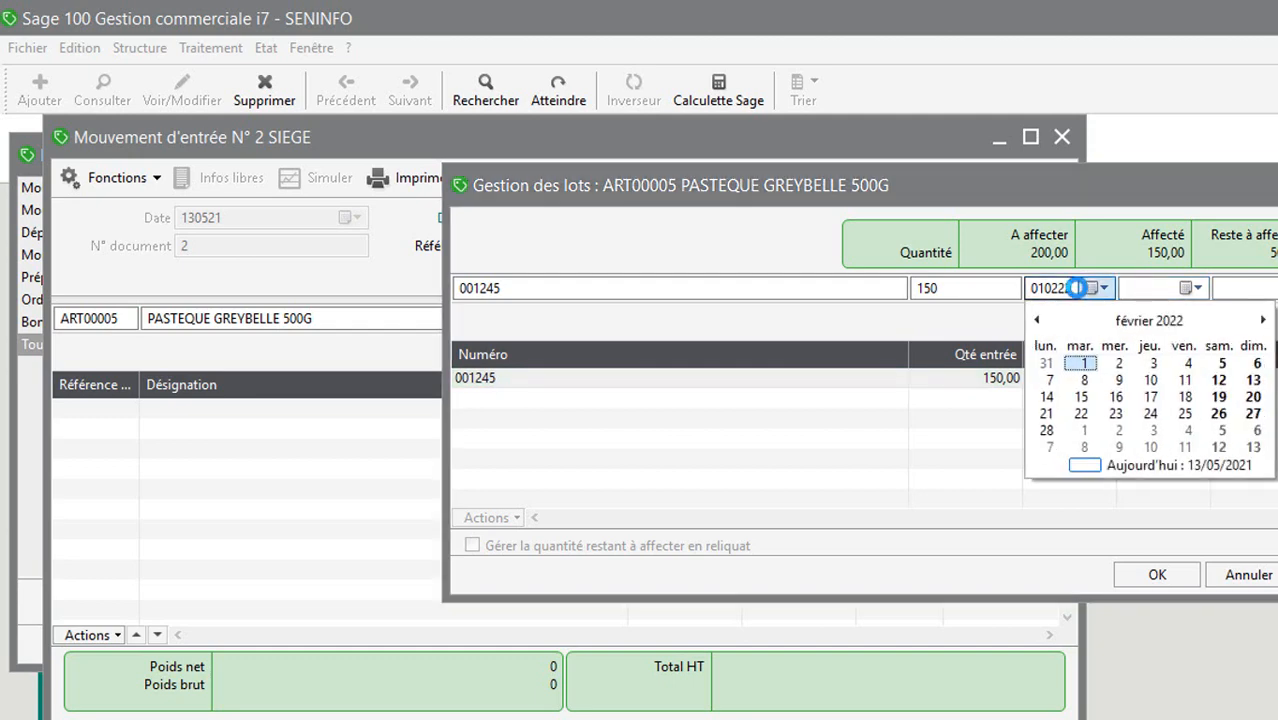
click(1070, 286)
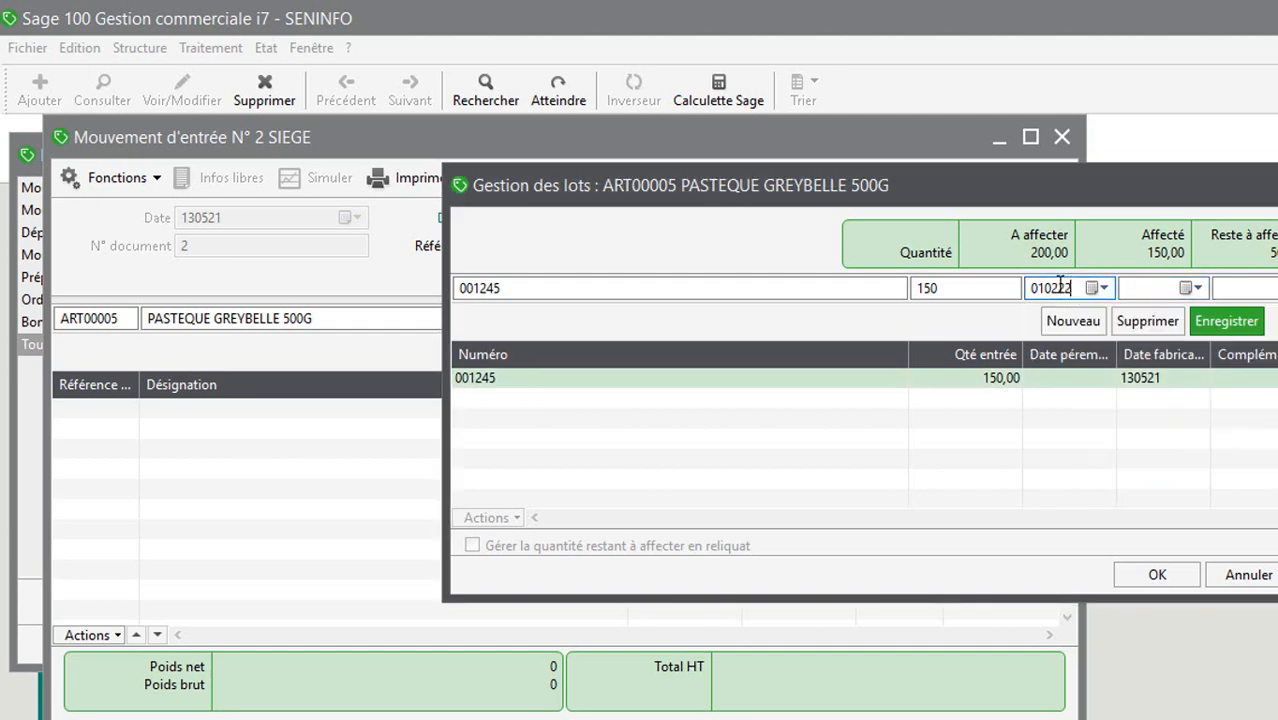
key(BackSpace)
text(3)
key(Tab)
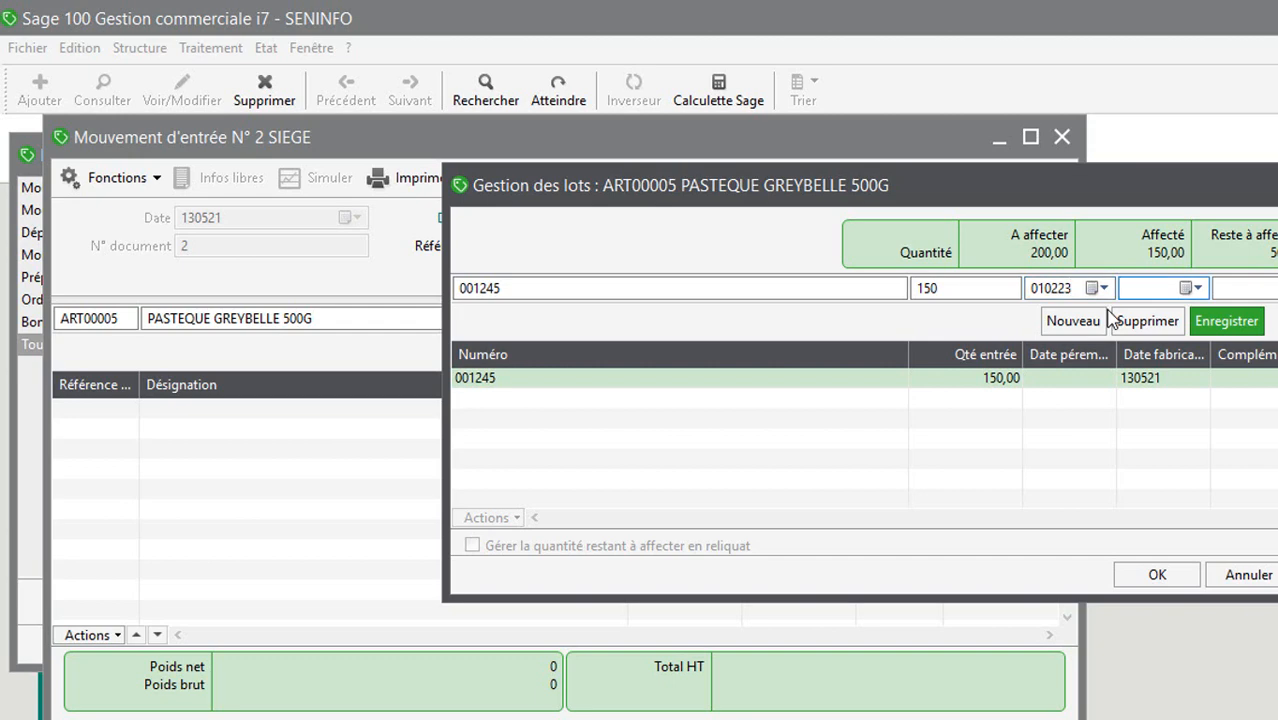
text(040421)
click(1105, 320)
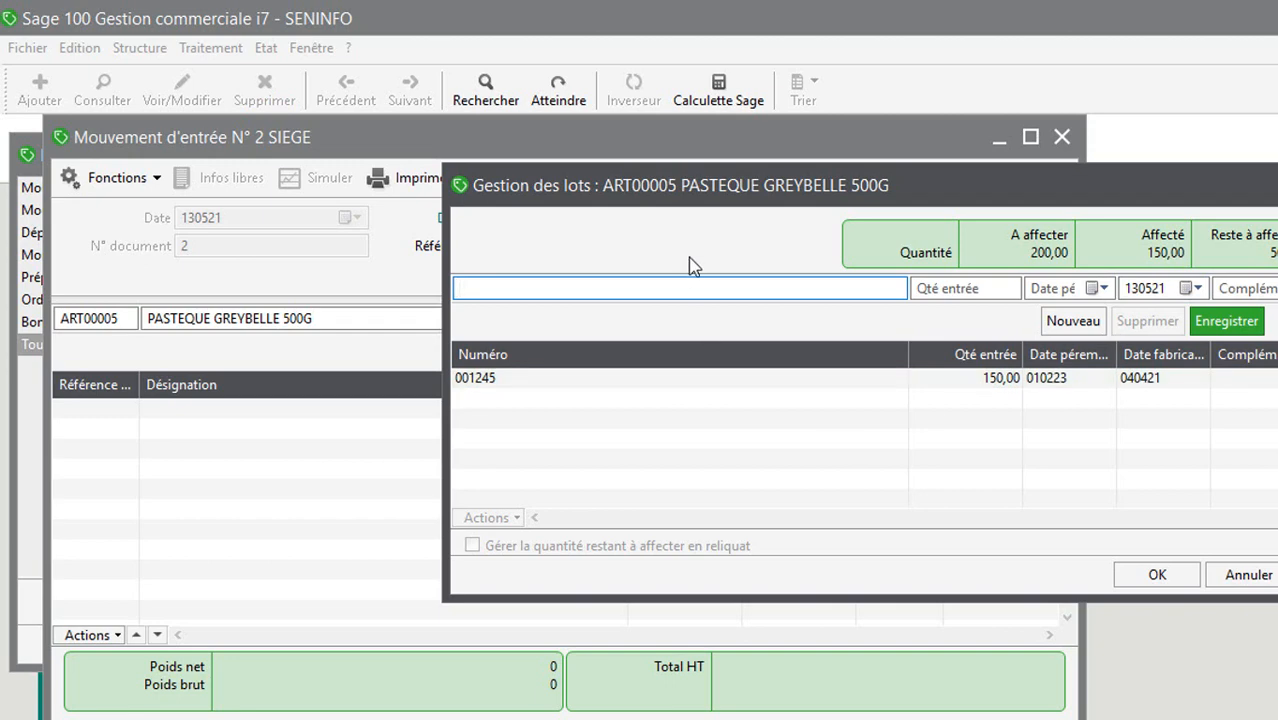
Enter a second lot numbered 001246 with a quantity of 50
text(001246)
key(Tab)
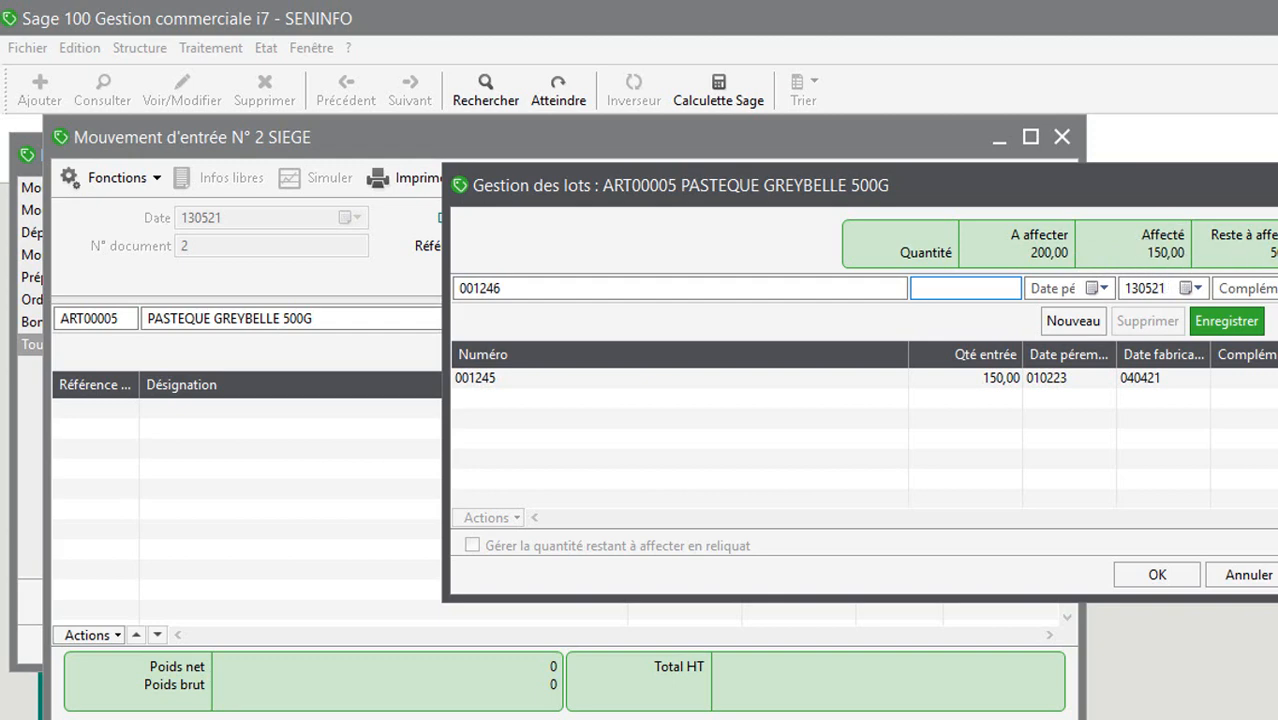
text(50)
key(Tab)
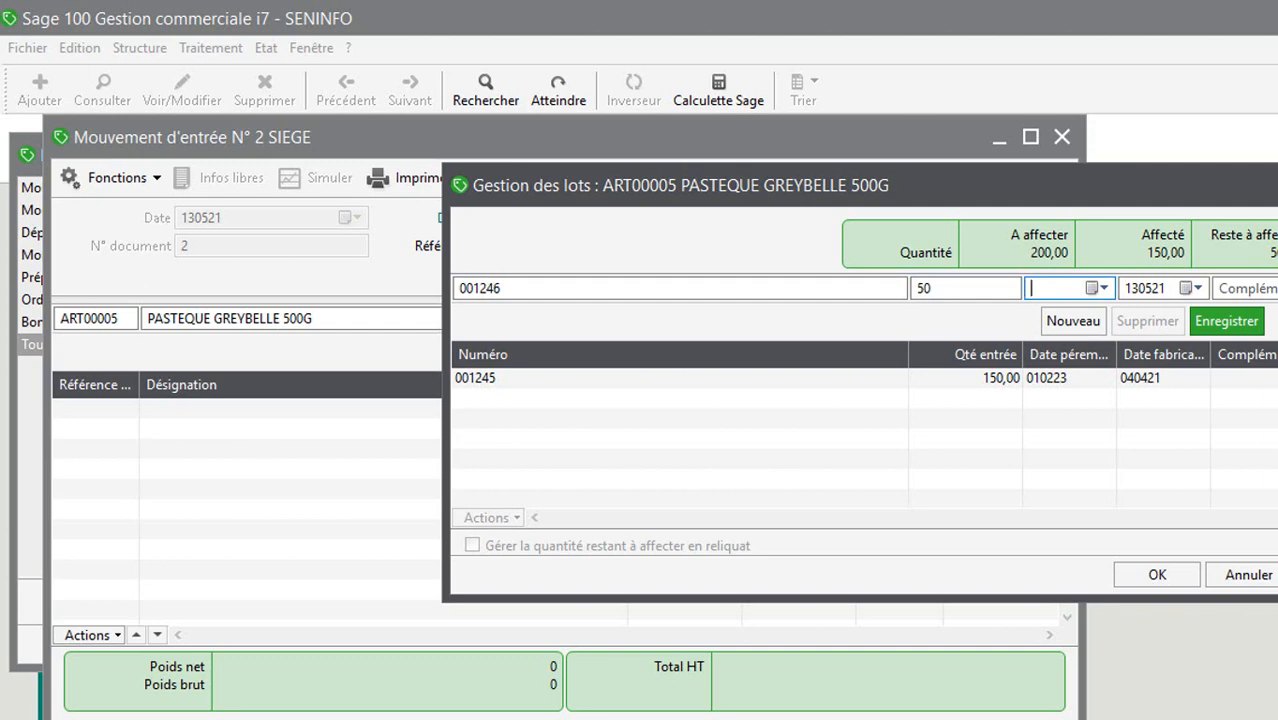
Give lot 001246 the expiry date 311023 and the manufacturing date 060521, and save the lot
text(0)
key(BackSpace)
text(2)
key(BackSpace)
text(311023)
key(Tab)
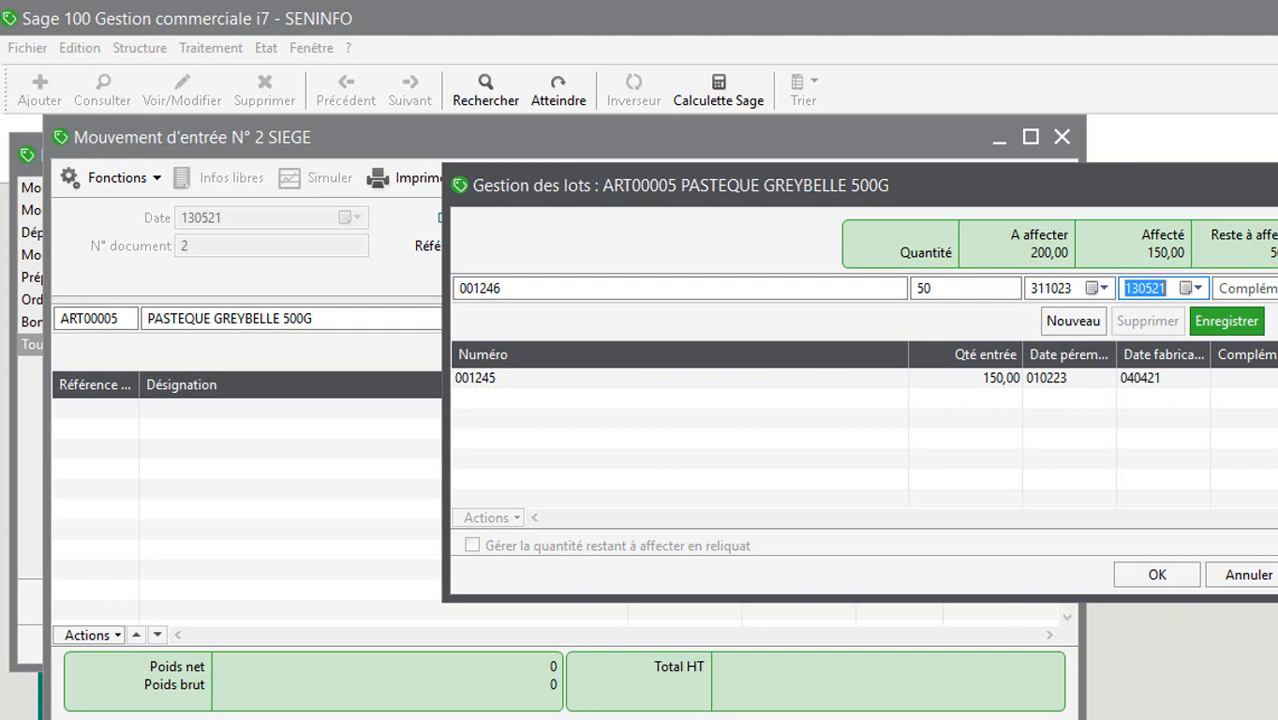
text(05)
key(BackSpace)
text(60521)
key(Return)
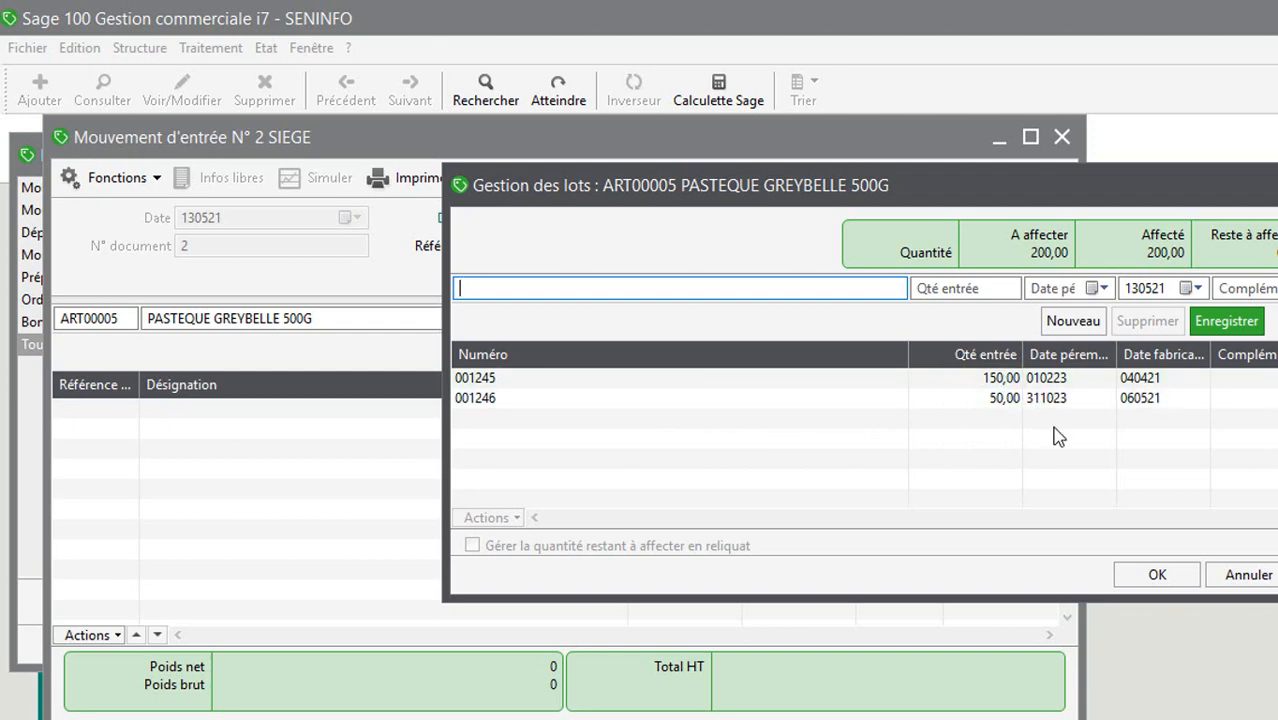
Confirm the lot allocation, validate the entry movement, and close the stock documents
click(1157, 576)
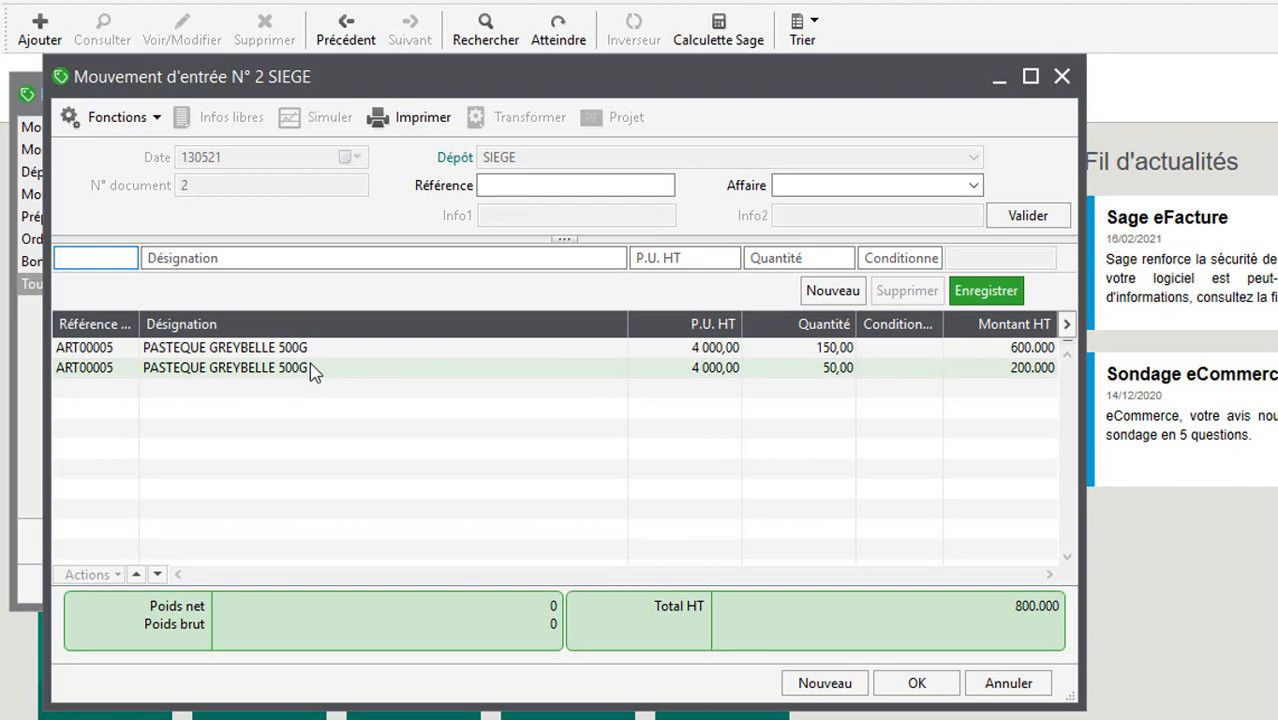
click(906, 686)
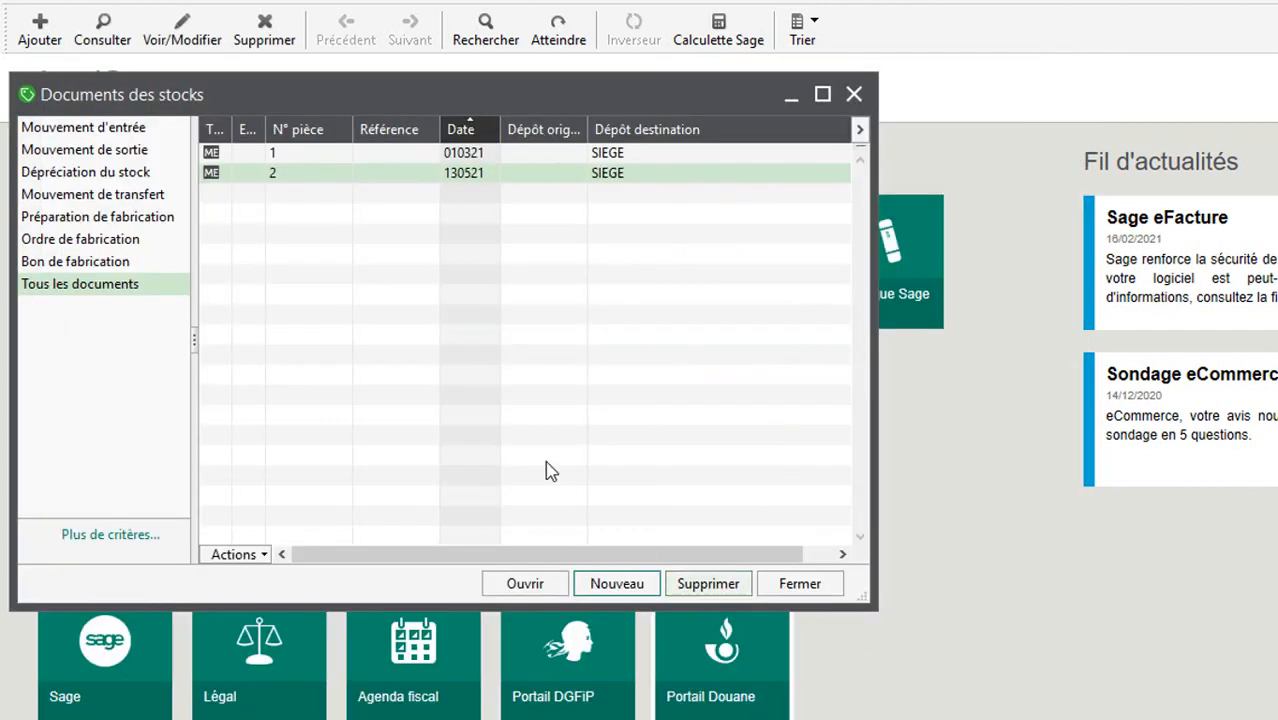
click(805, 587)
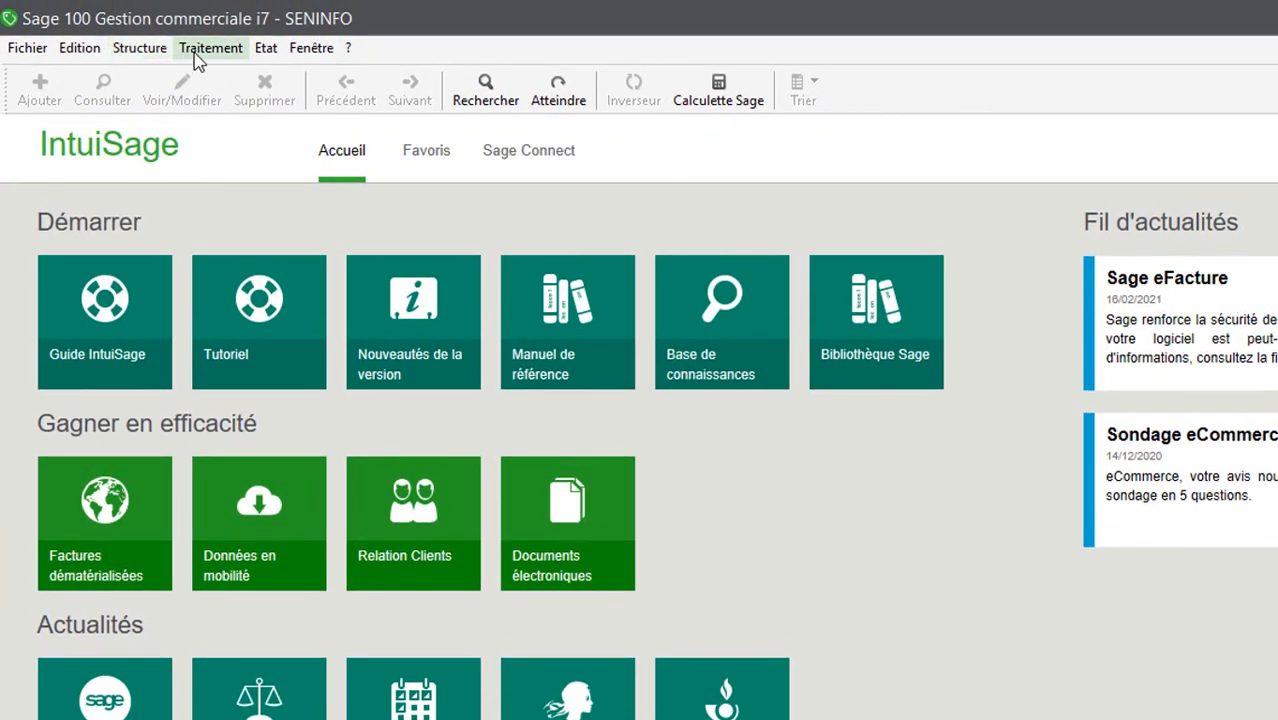
Open the sales documents list and create a new document of type Facture
click(196, 57)
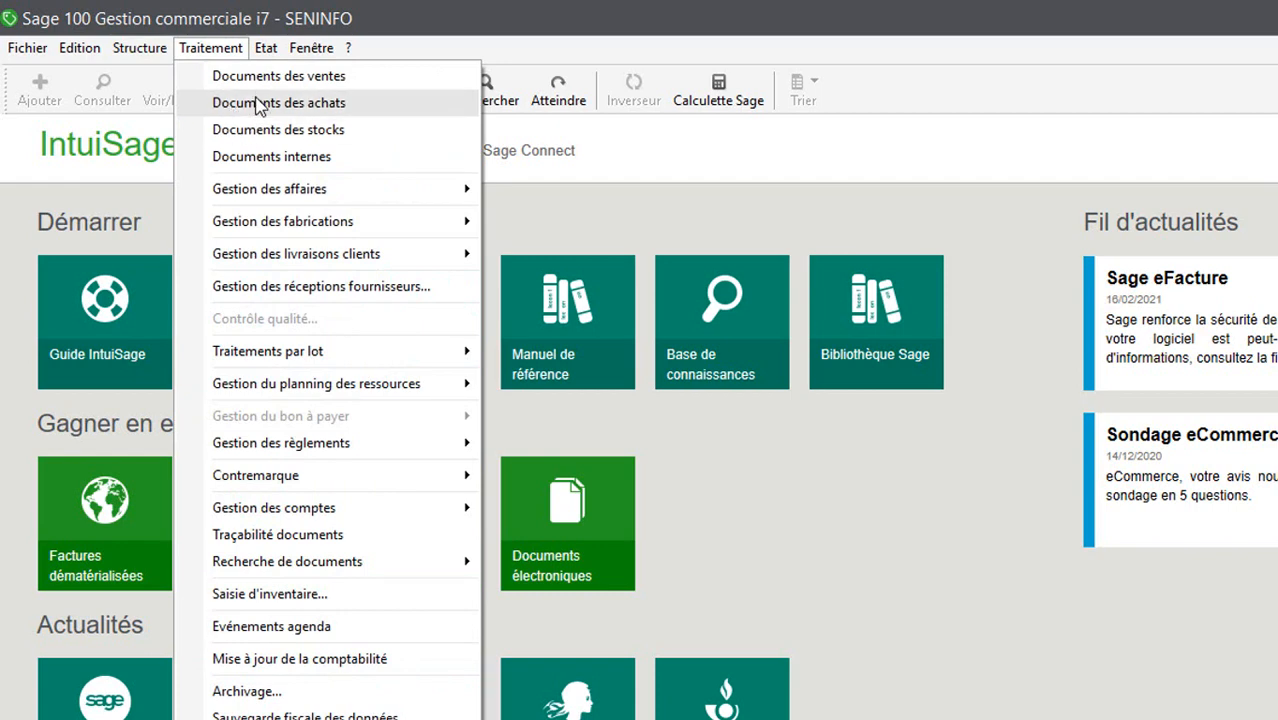
click(264, 84)
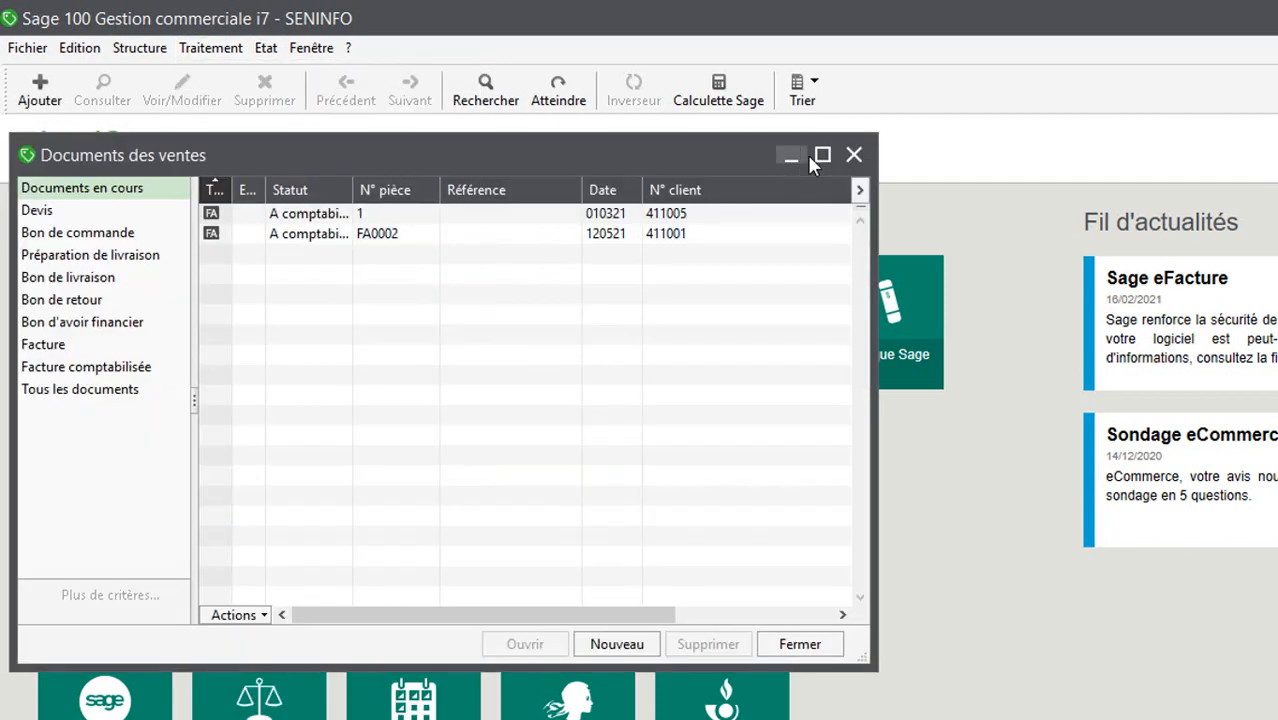
click(821, 158)
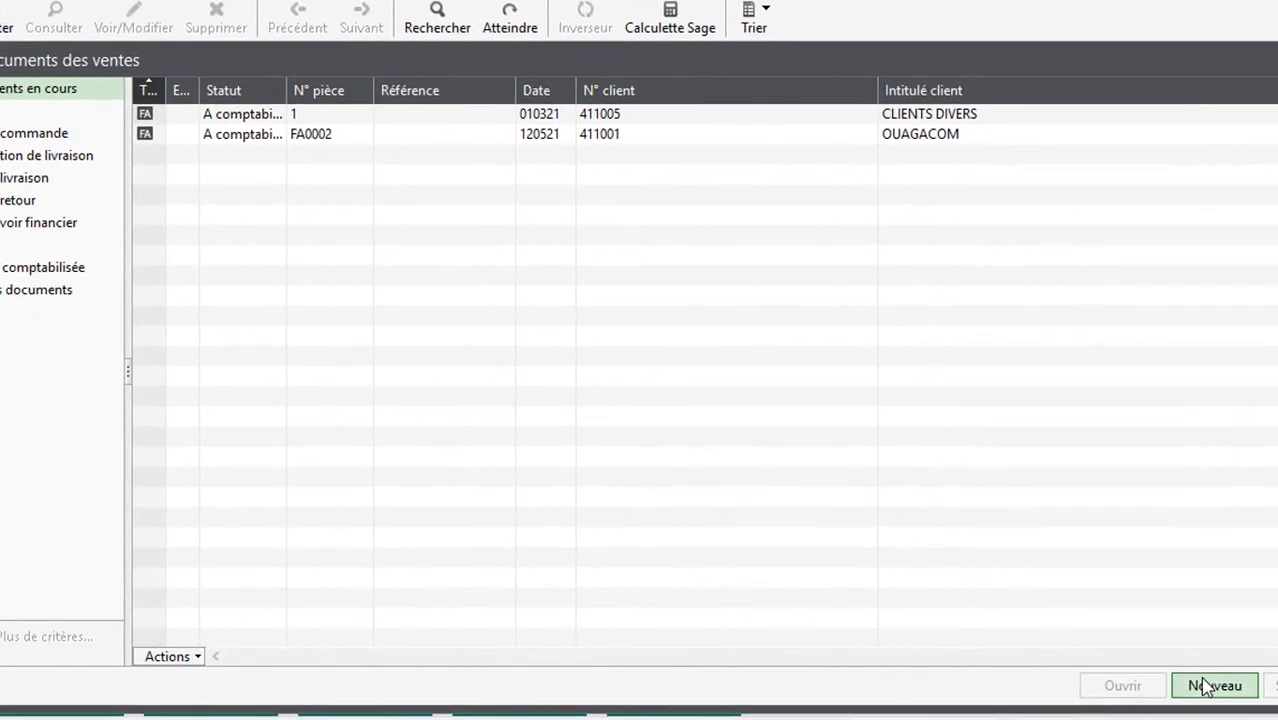
click(1212, 688)
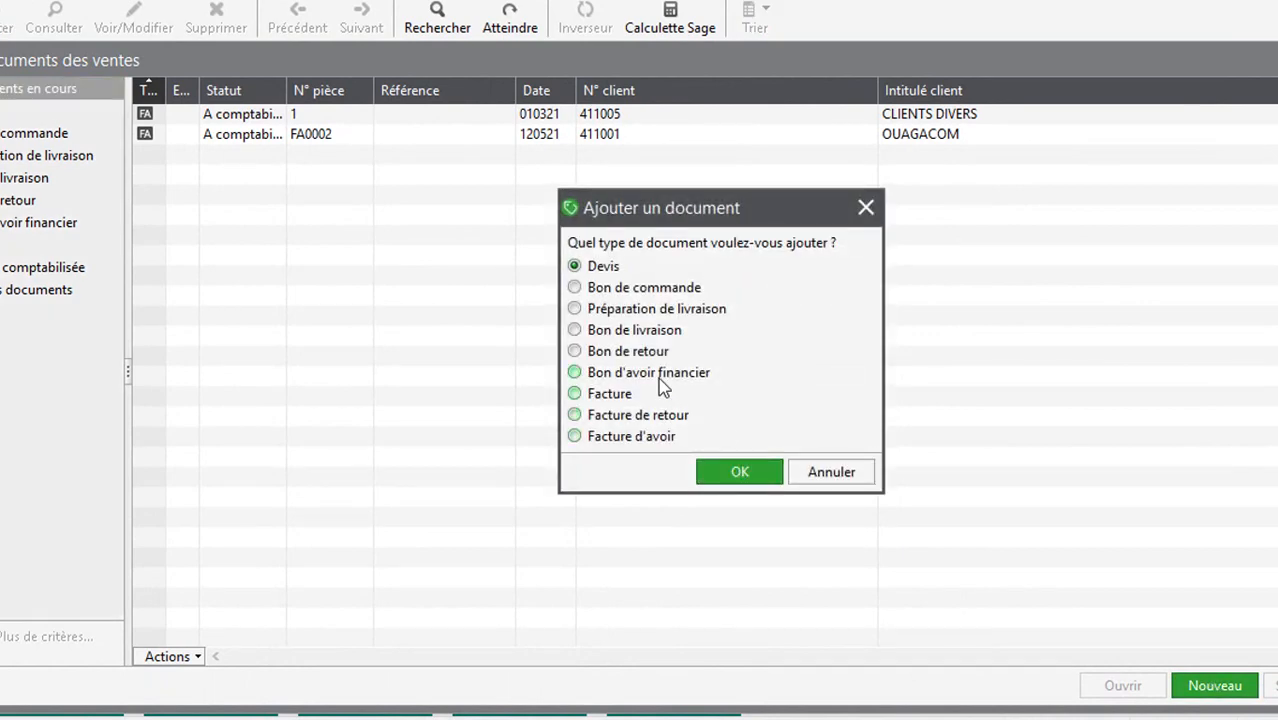
click(722, 472)
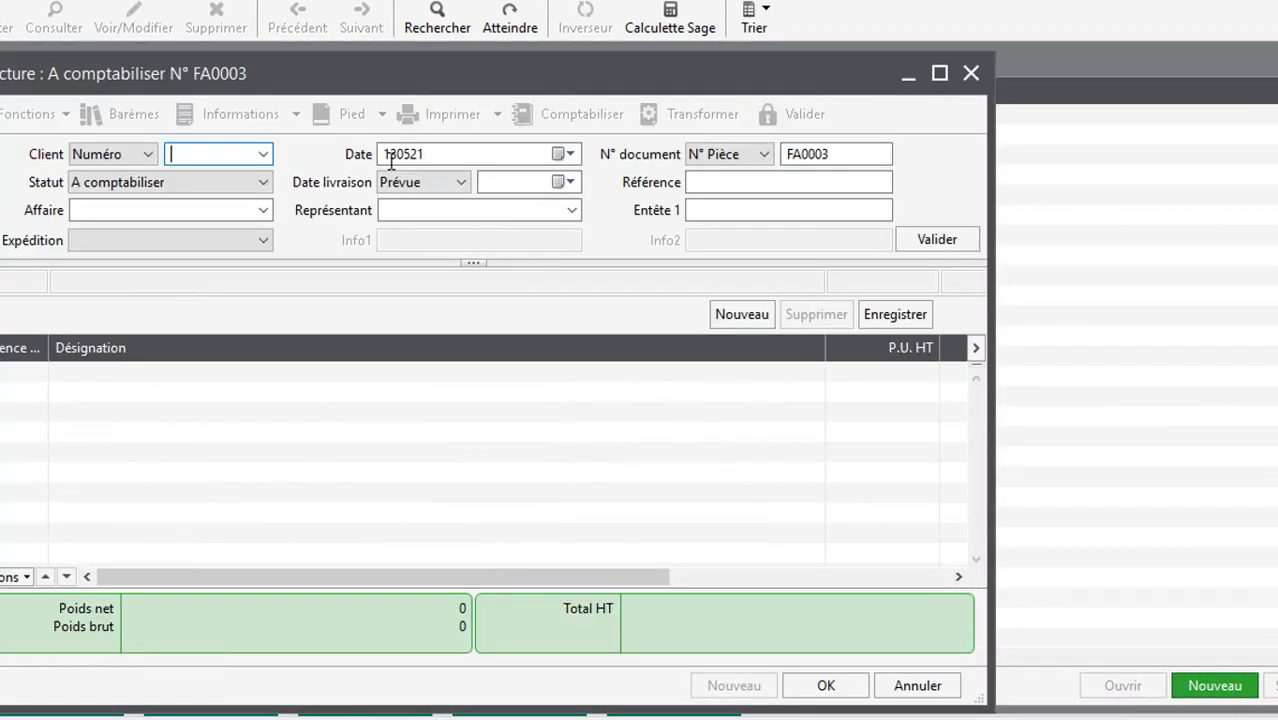
Set the invoice's client to OMEGA, validate the header, and maximize the invoice window
click(262, 155)
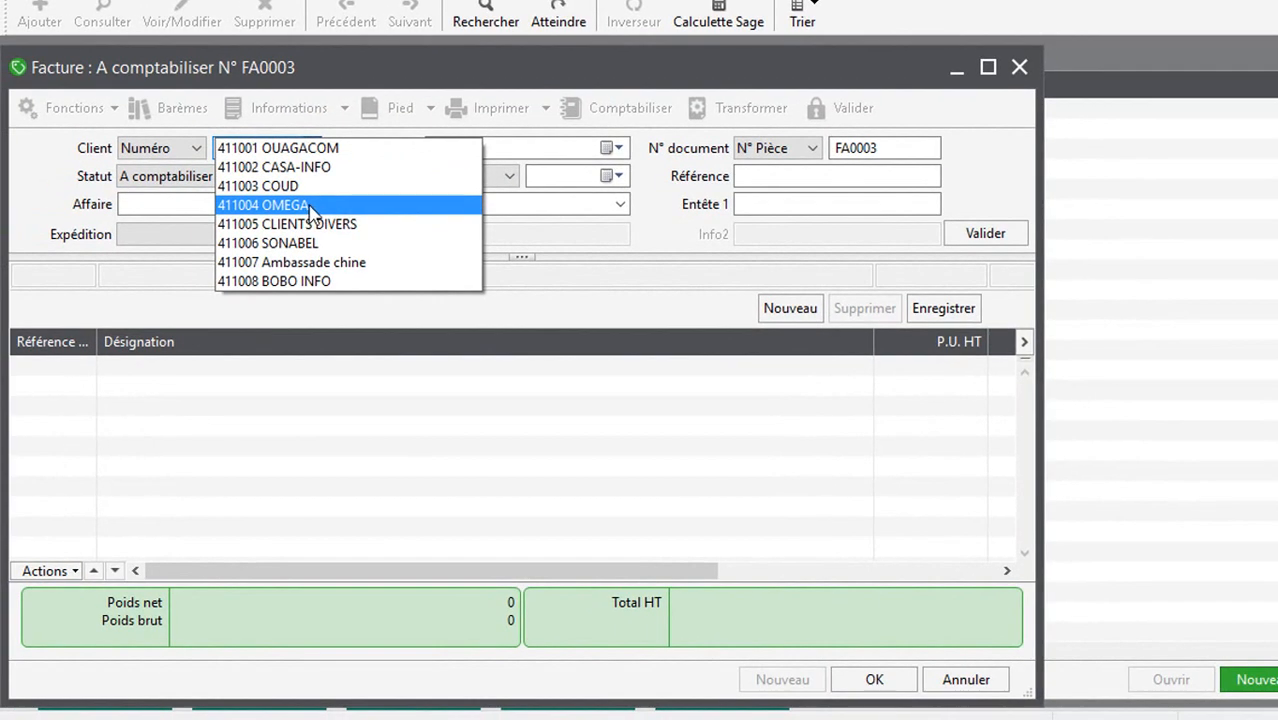
click(310, 206)
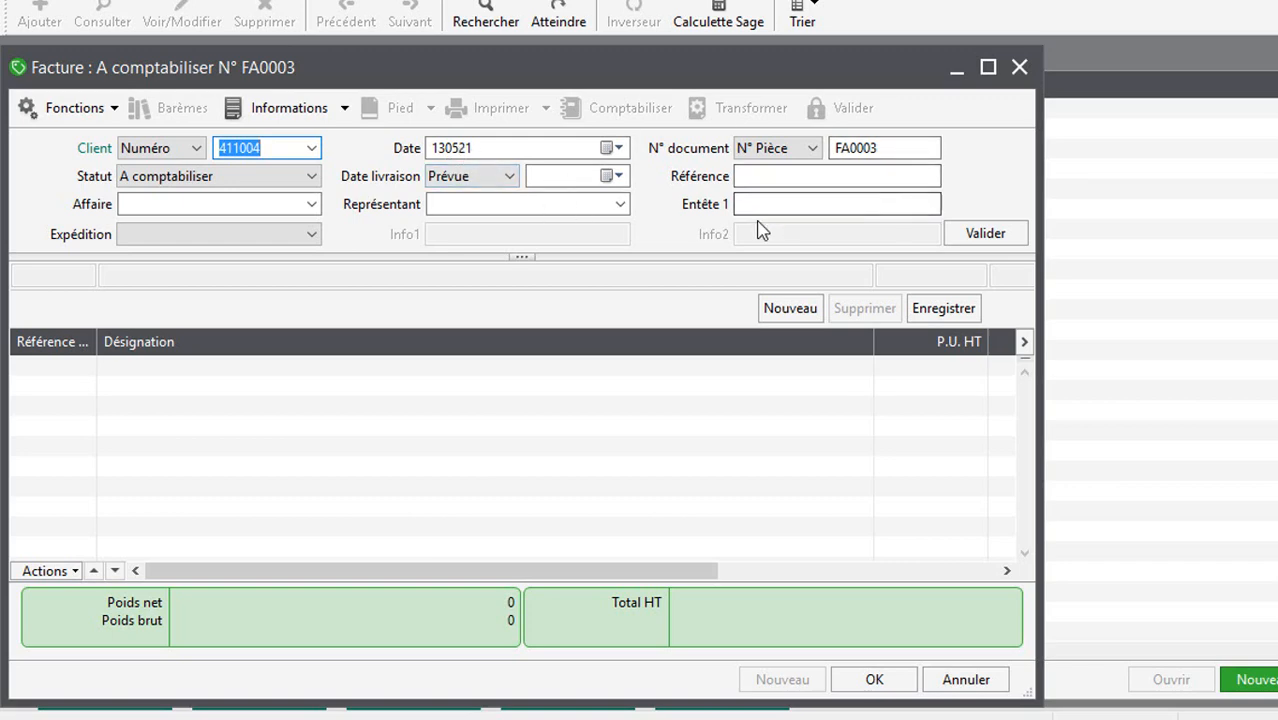
key(Return)
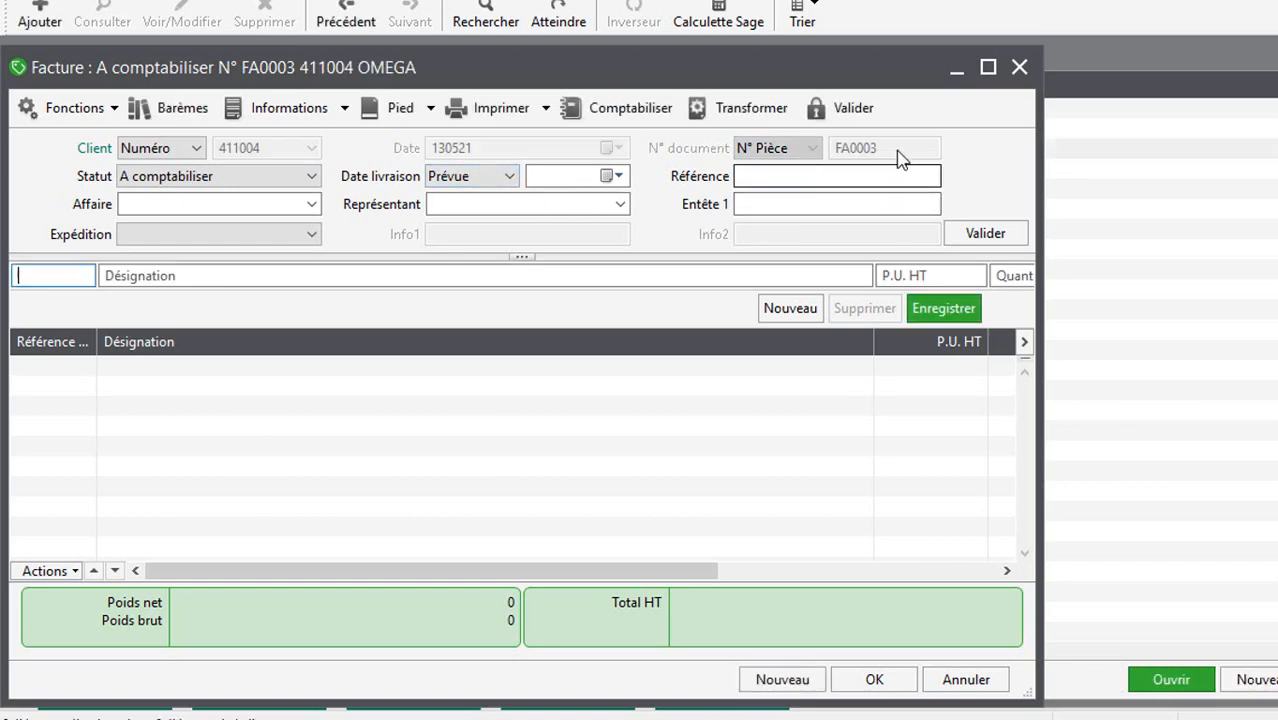
click(988, 67)
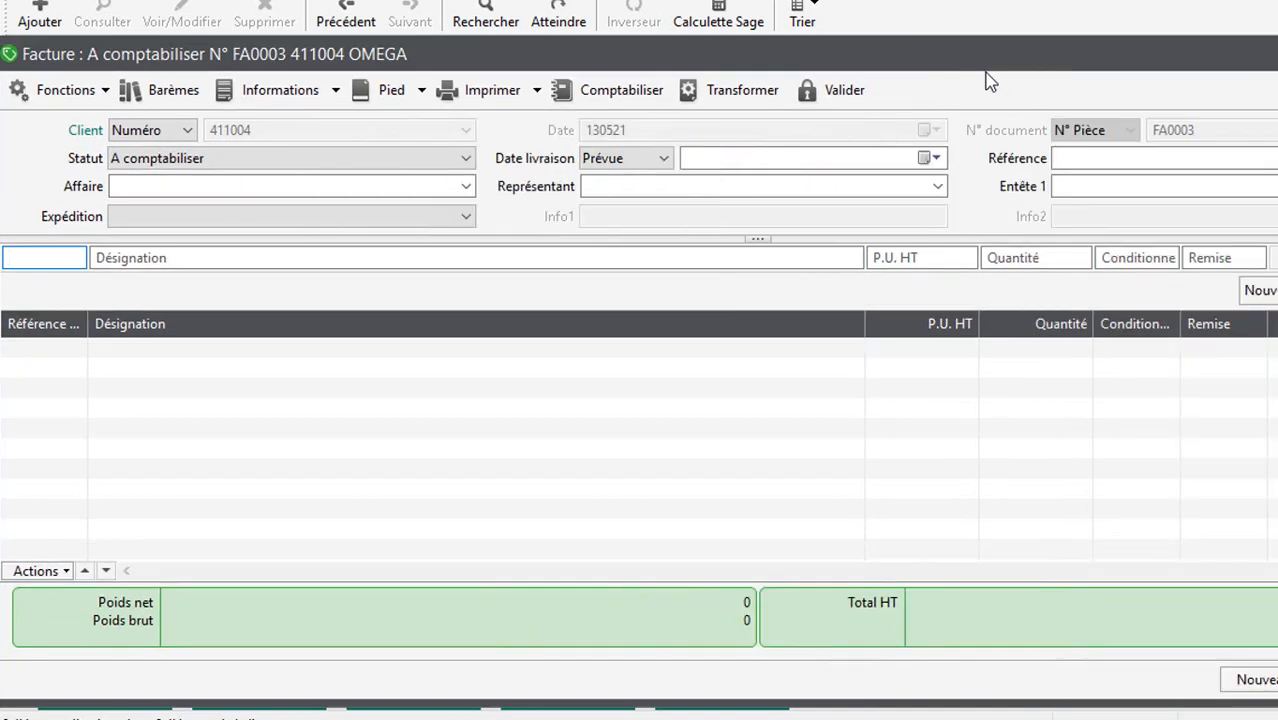
Enter article ART00005 PASTEQUE GREYBELLE 500G on the invoice line with a quantity of 170
text(AR)
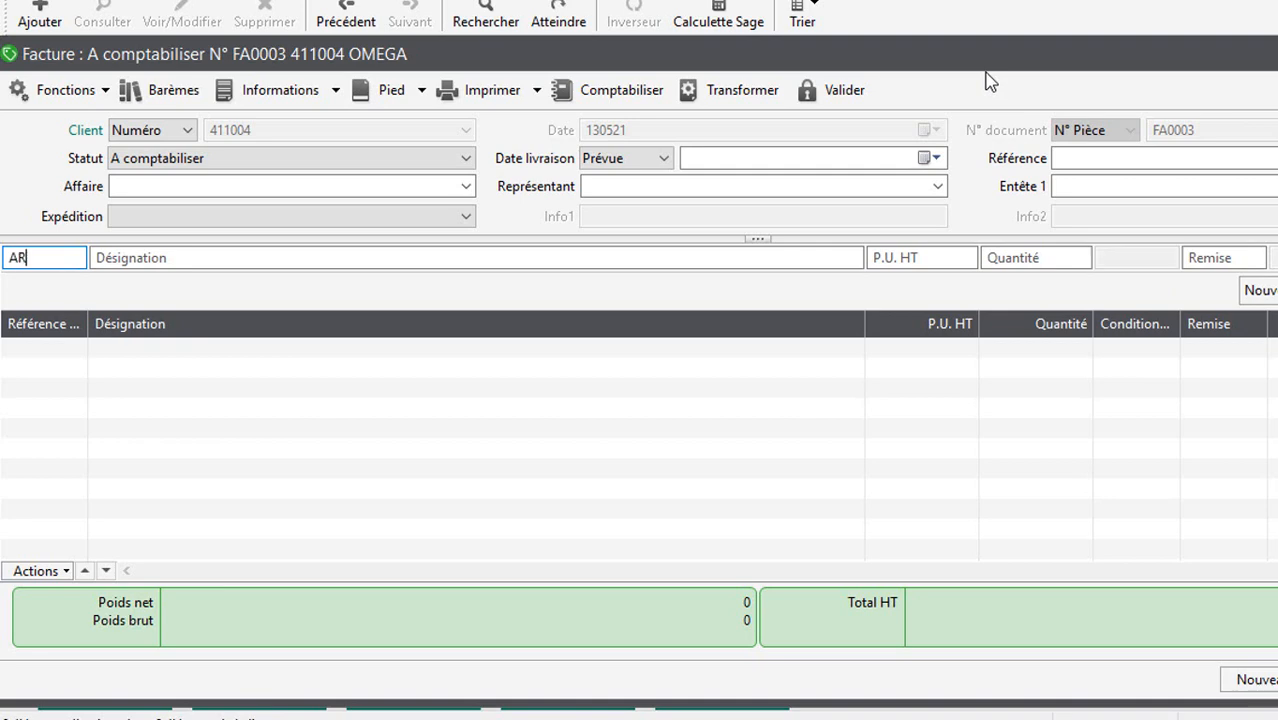
key(Tab)
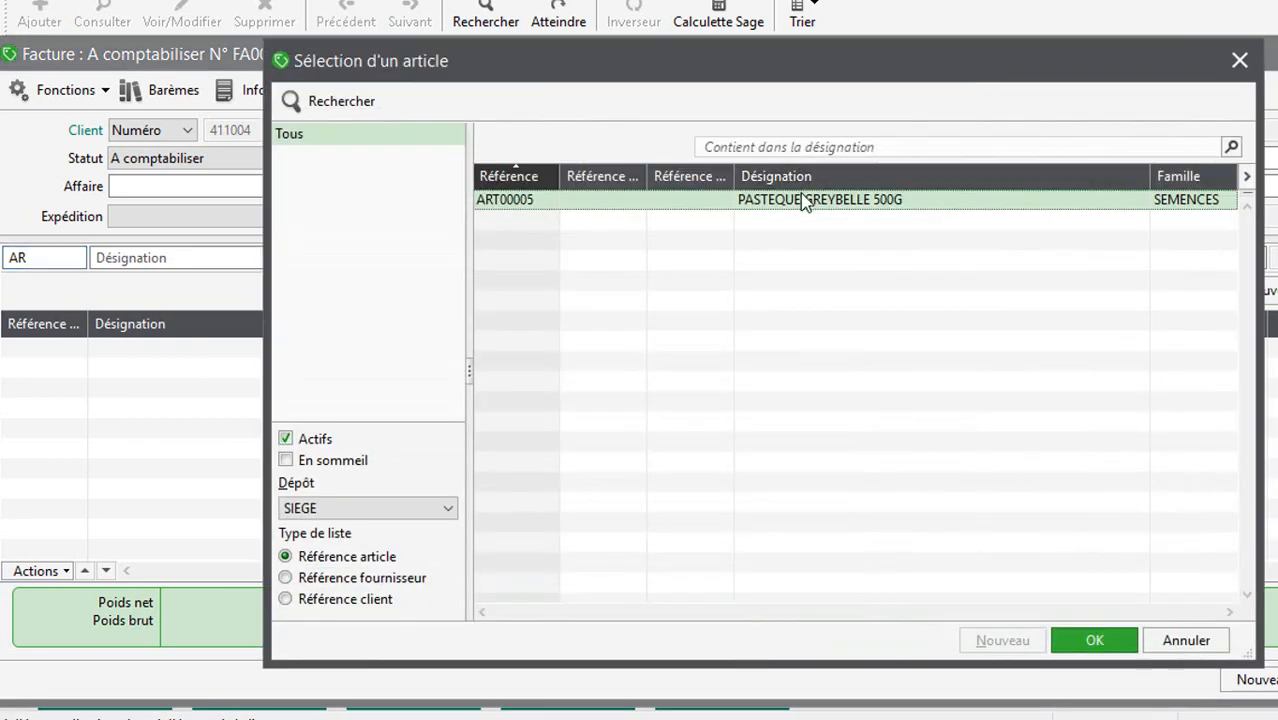
double_click(805, 200)
key(Tab)
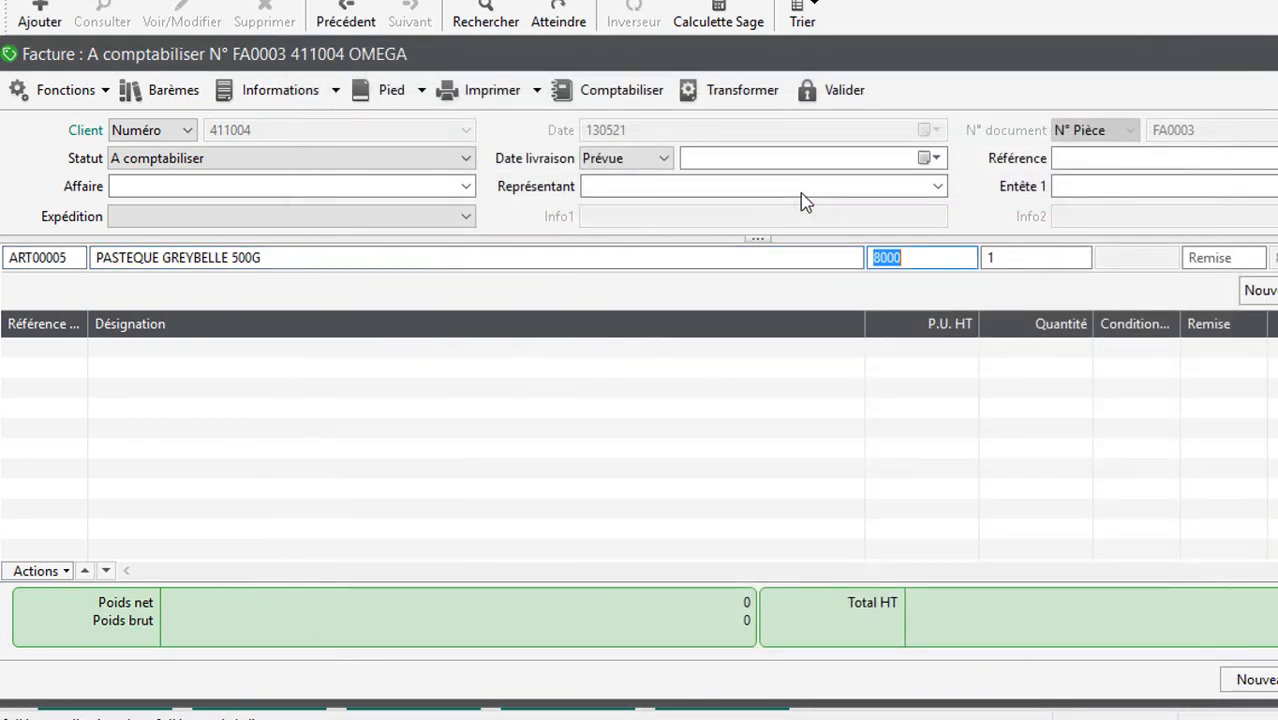
key(Tab)
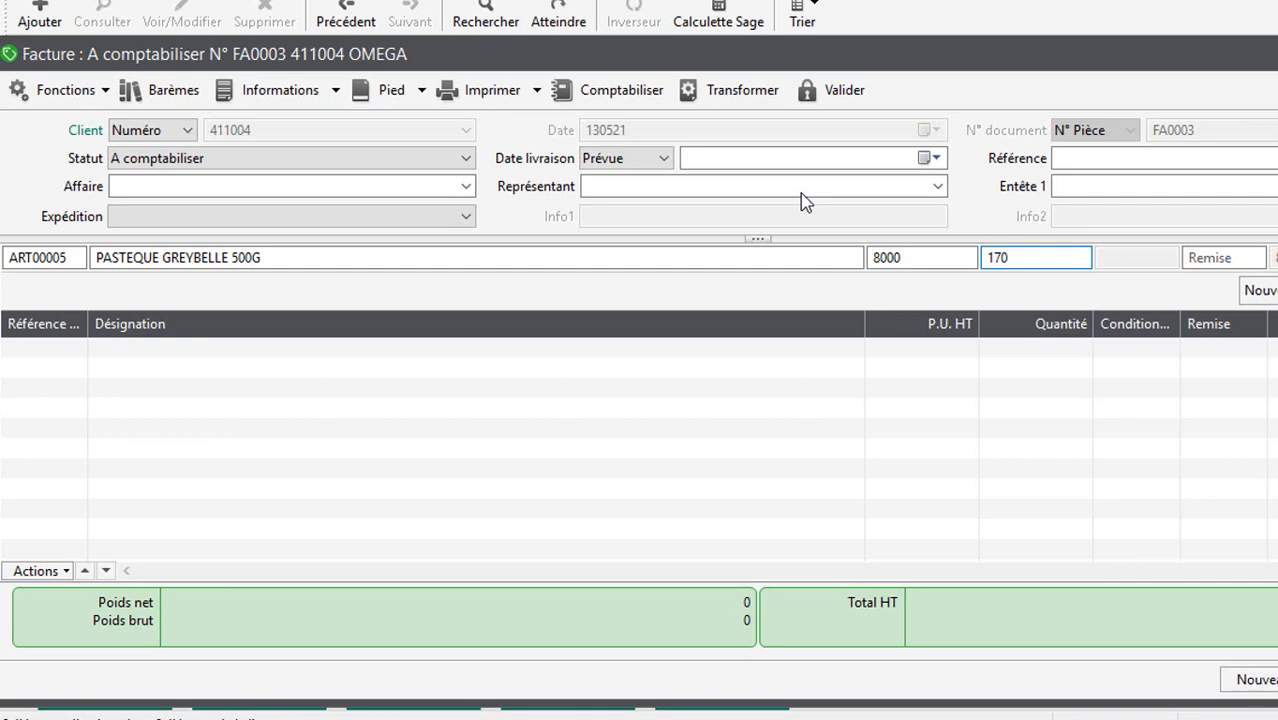
Save the invoice line and automatically allocate its quantity to the lots in stock
key(Return)
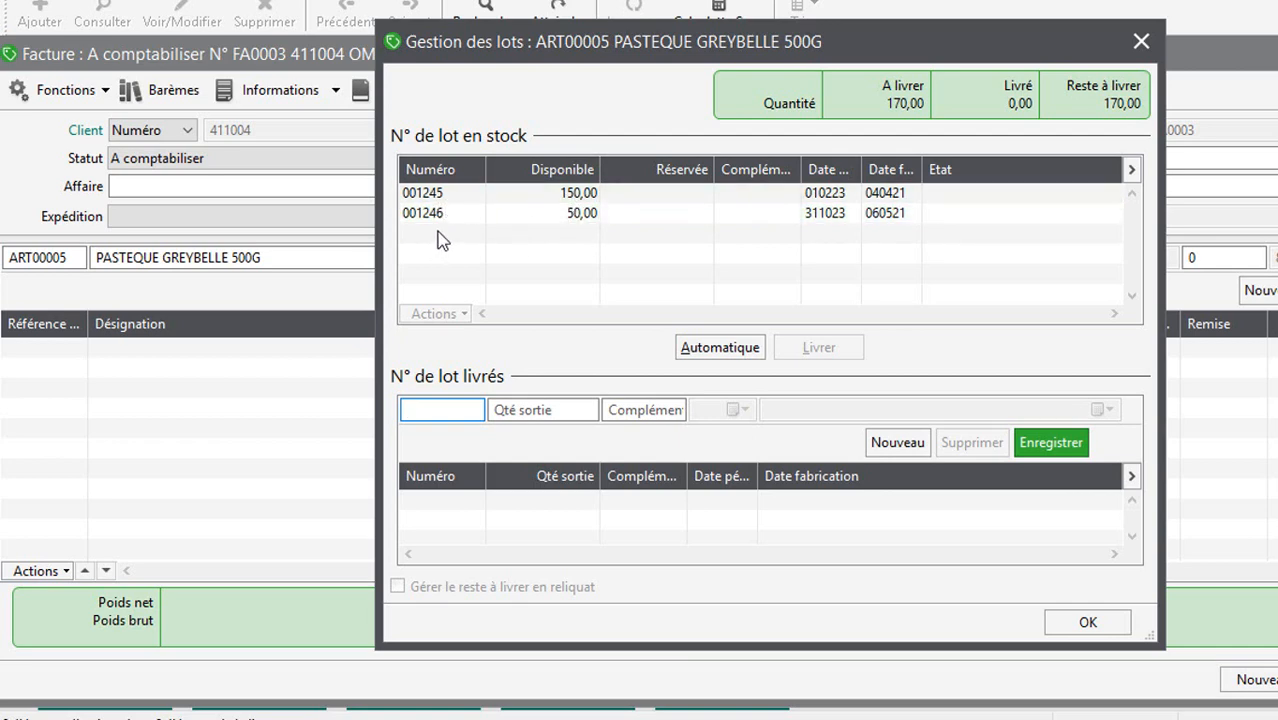
click(712, 352)
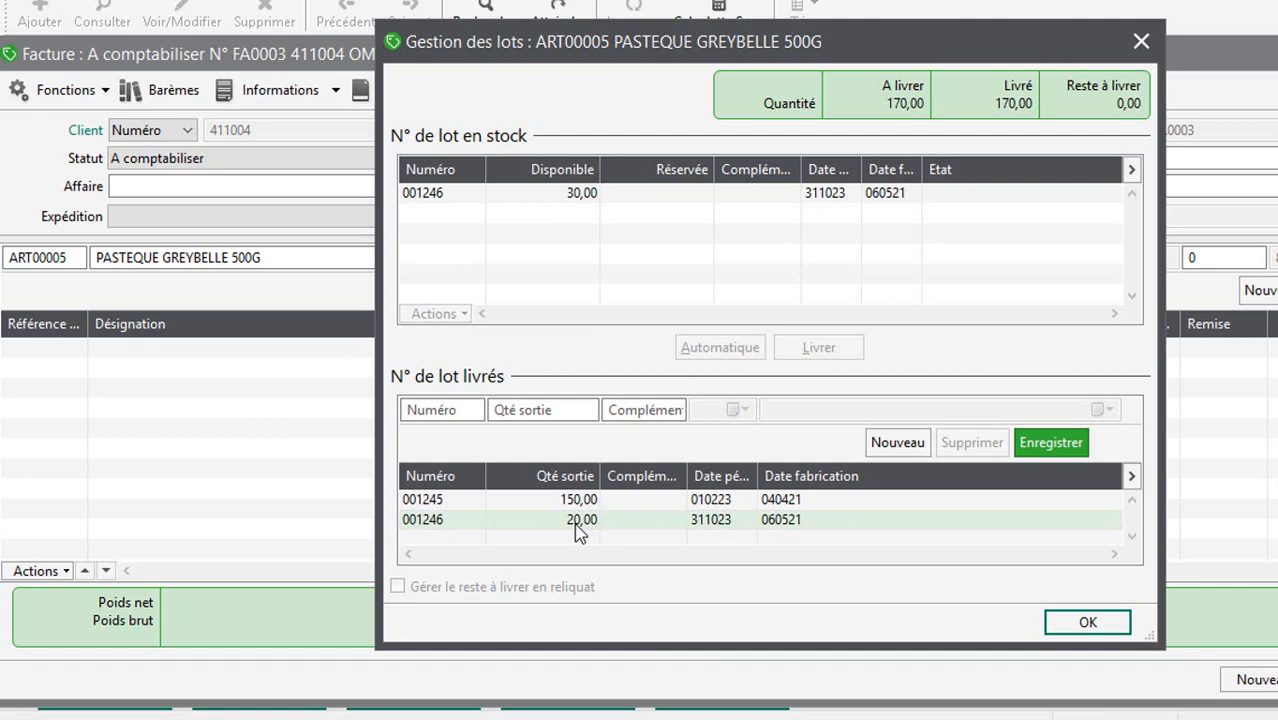
click(1088, 622)
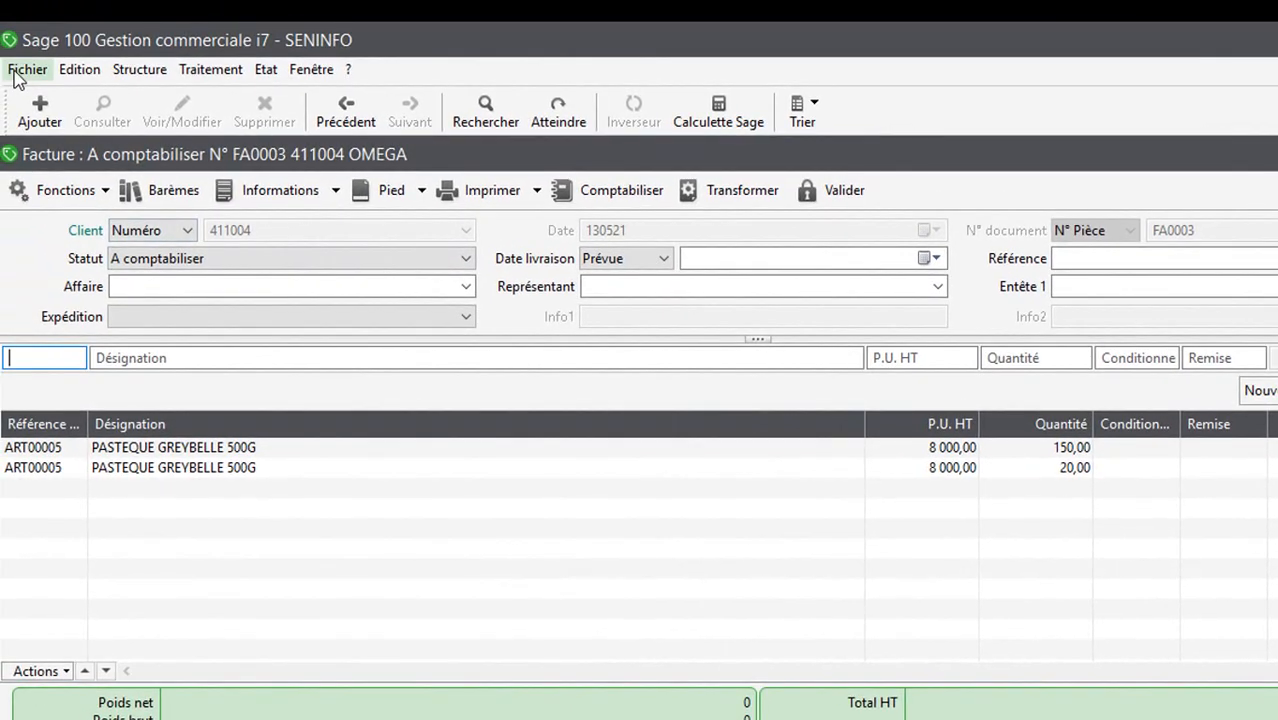
Open the column layout settings (Colonnage) for Documents des ventes in the company parameters and look through the available columns
click(26, 68)
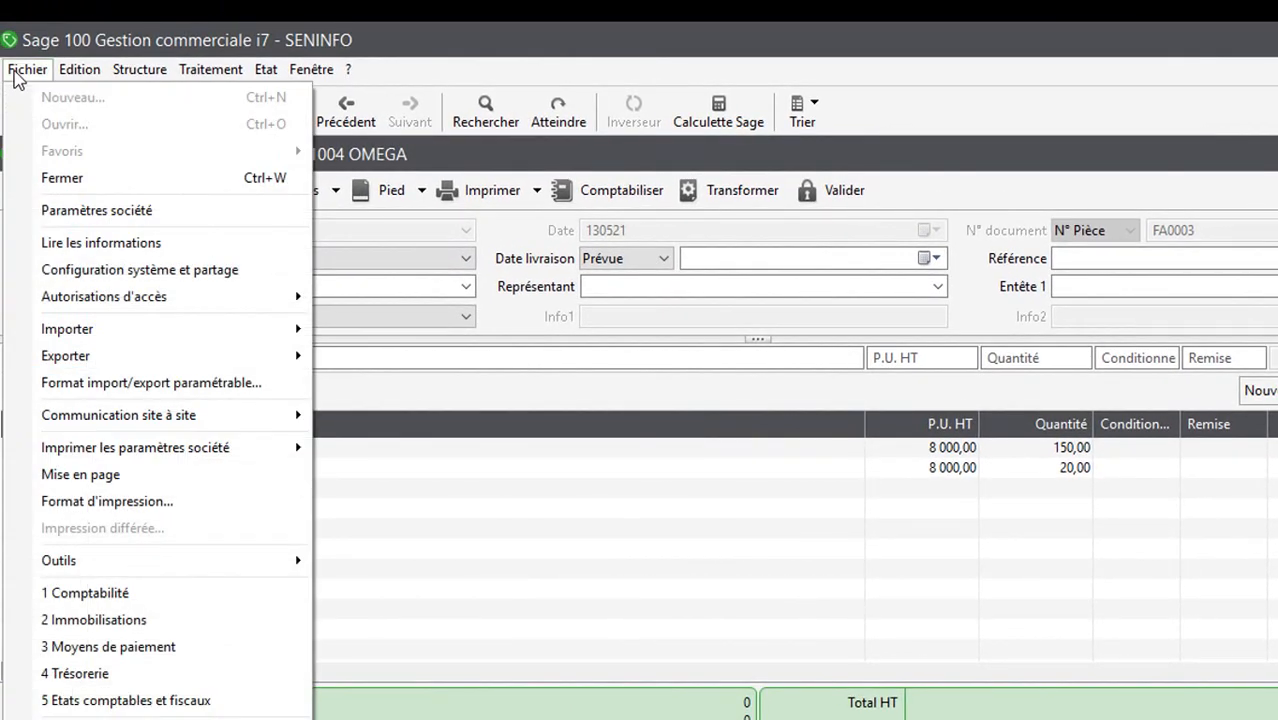
click(86, 210)
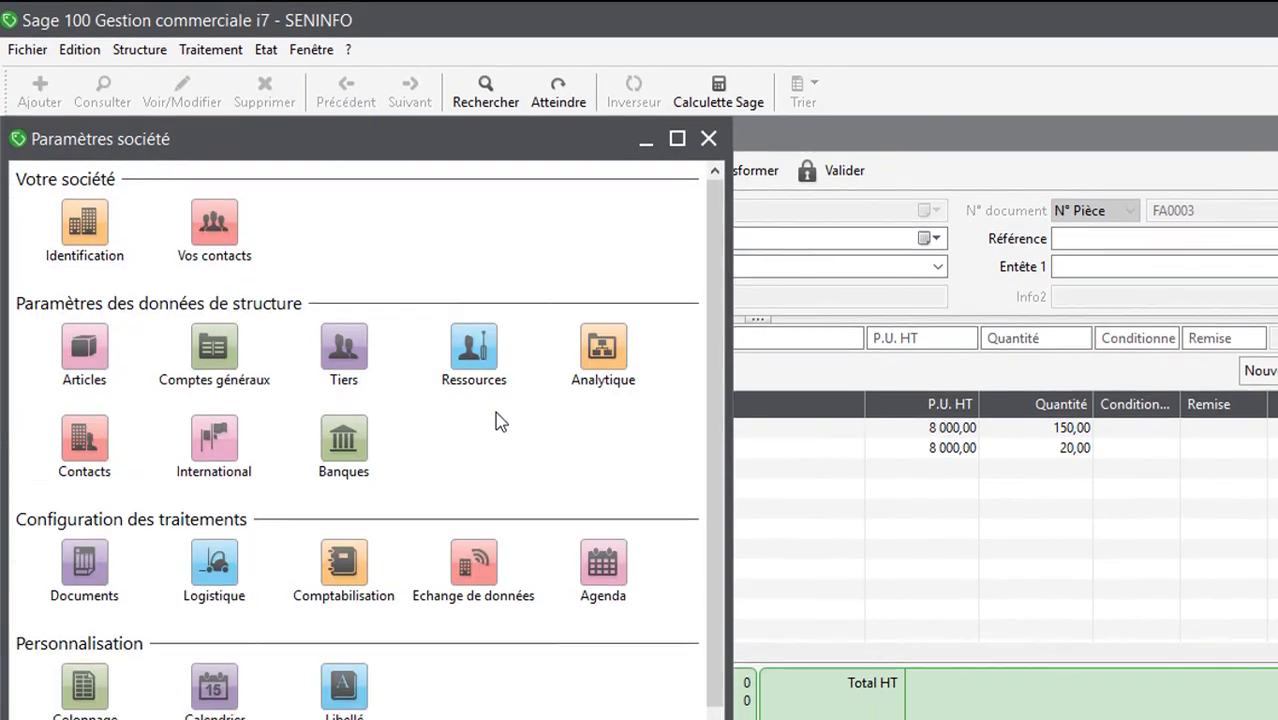
scroll(92, 709, down, 1)
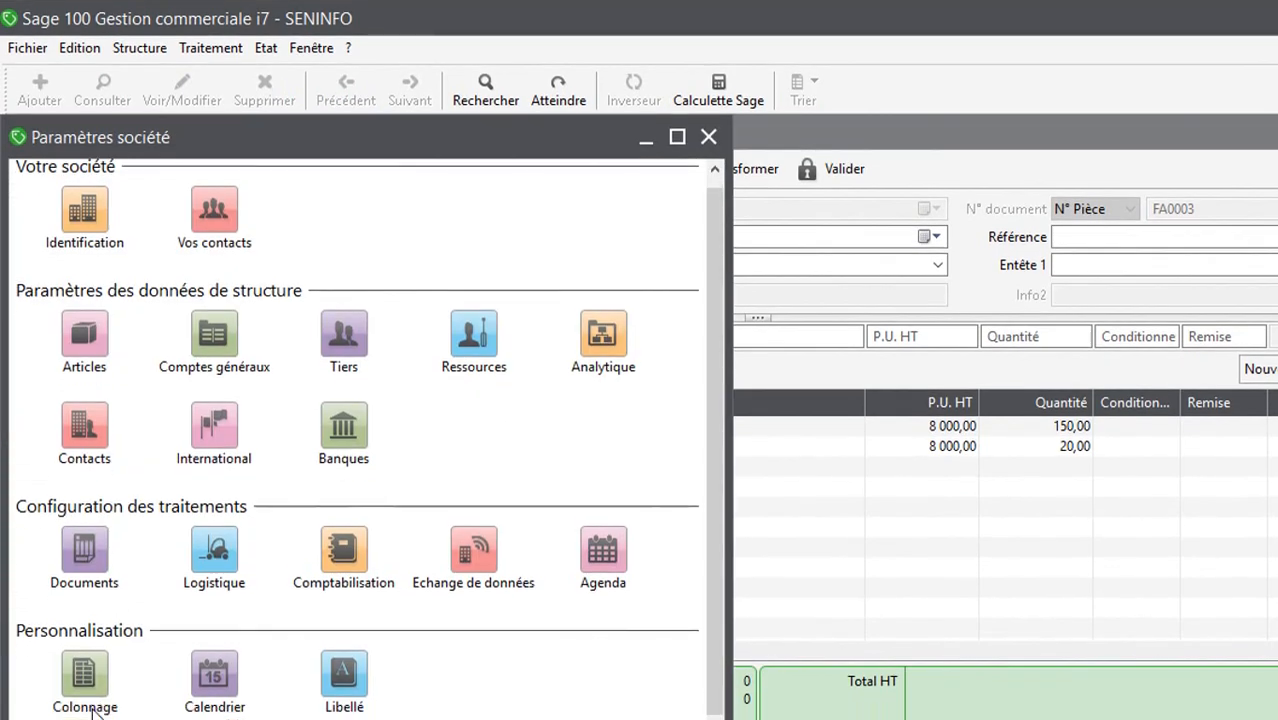
click(86, 680)
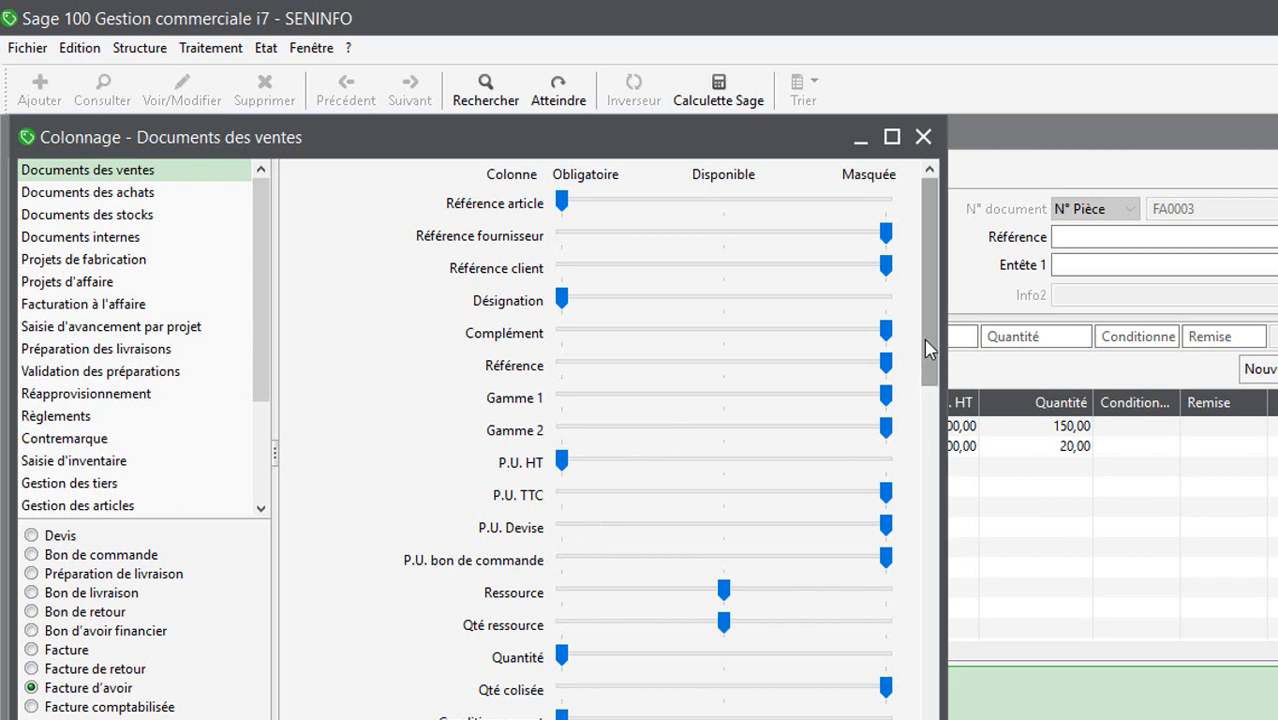
scroll(928, 360, down, 1)
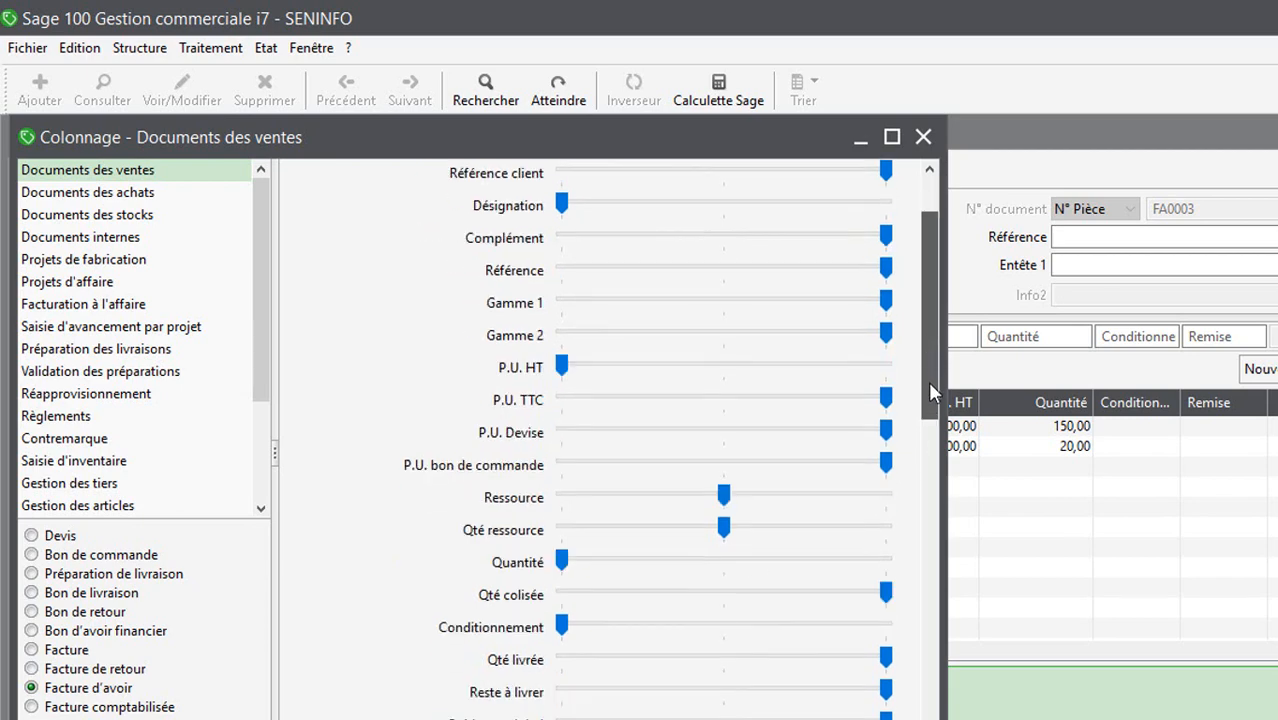
scroll(930, 422, down, 2)
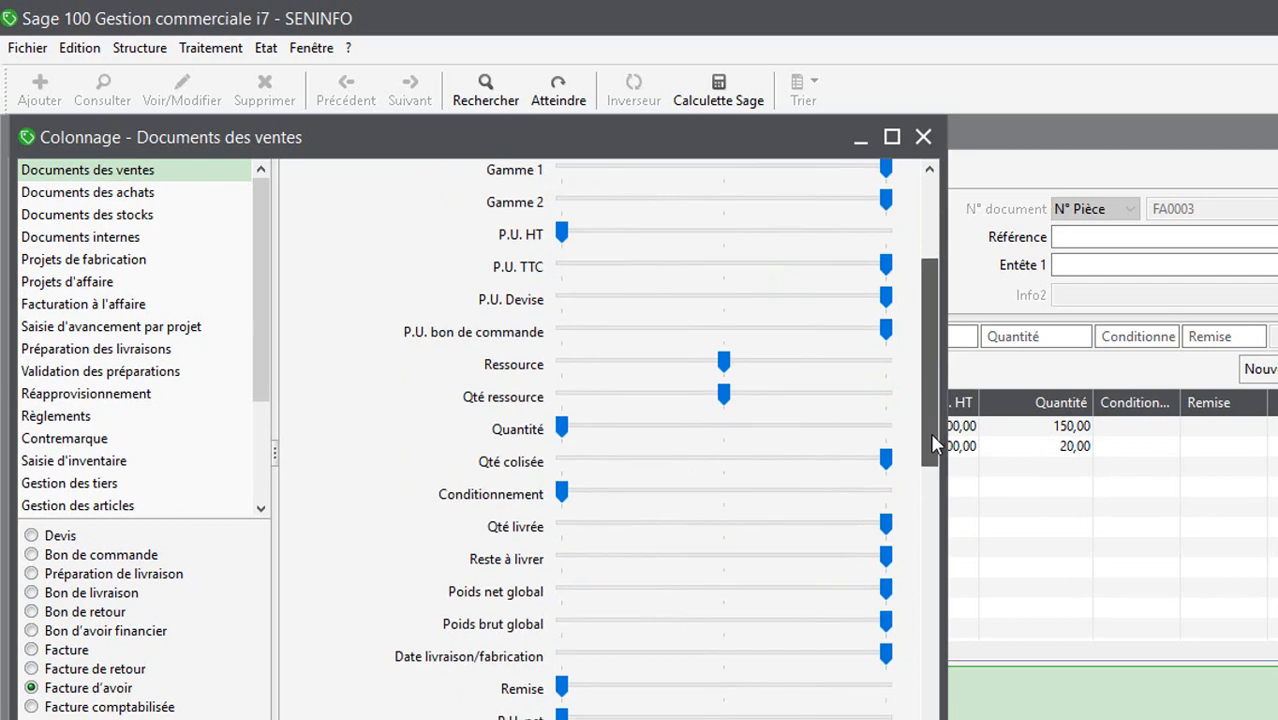
scroll(932, 458, down, 2)
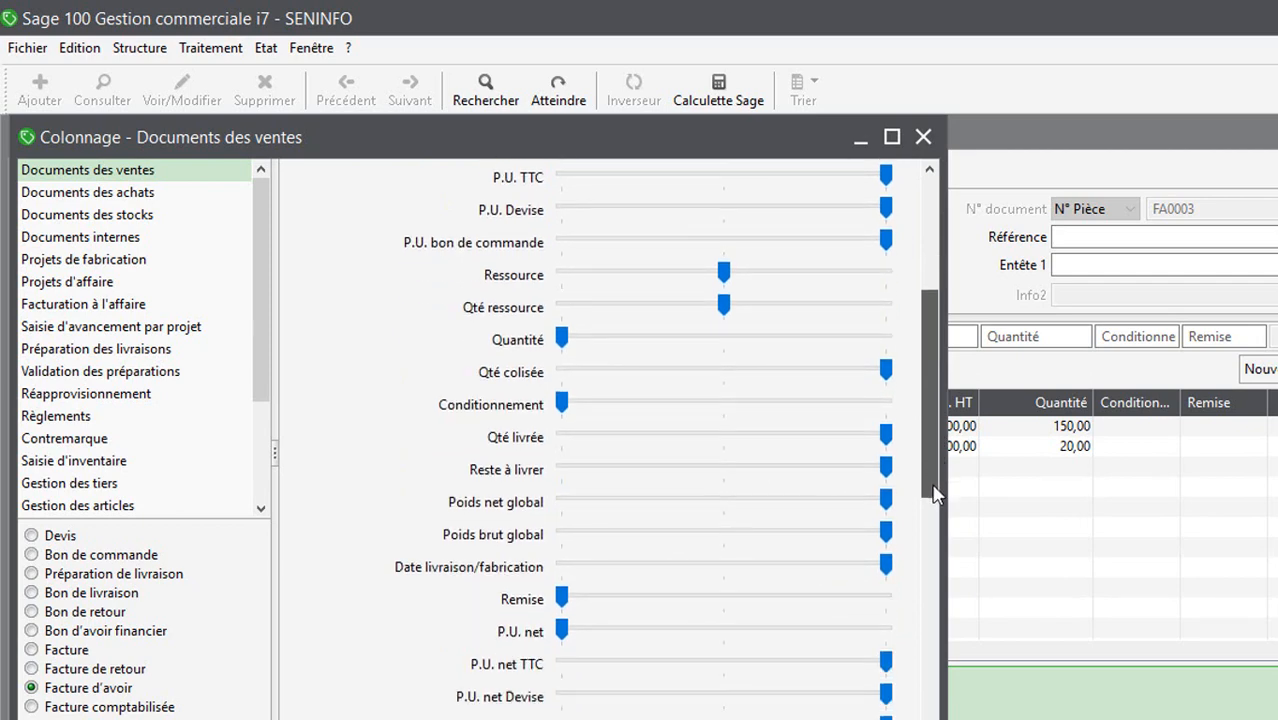
scroll(938, 560, down, 4)
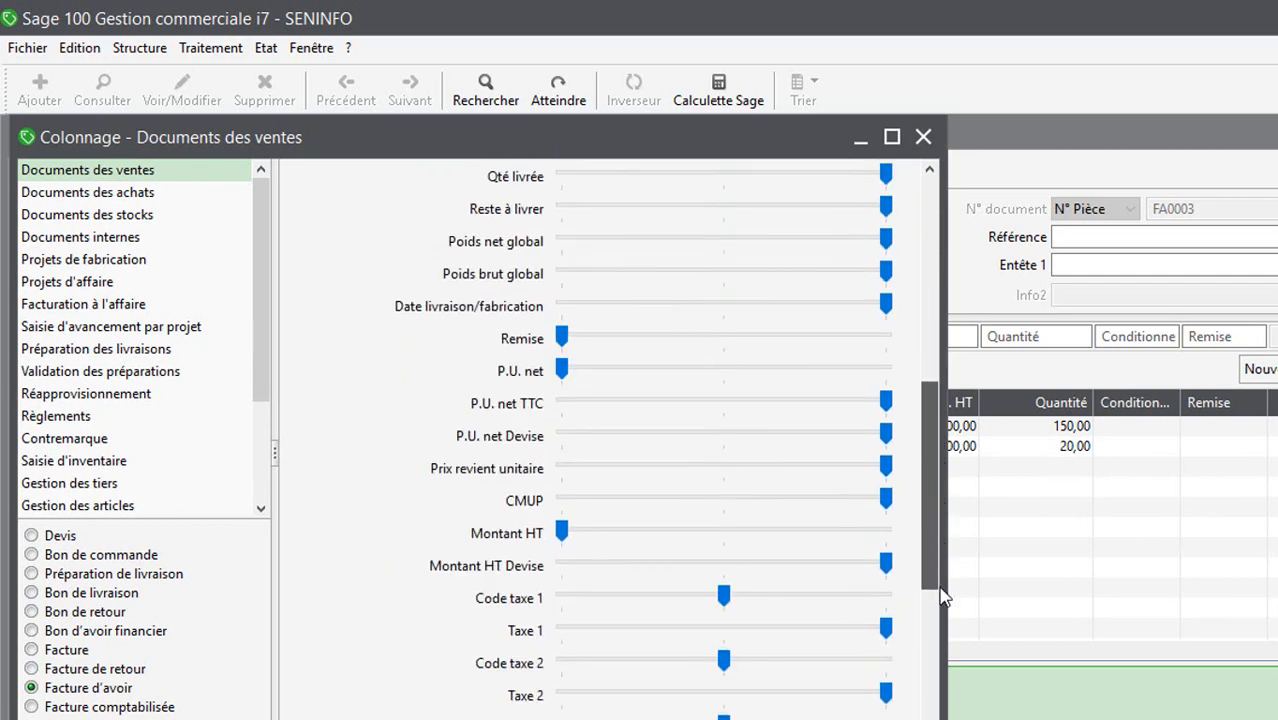
drag(938, 610, 942, 676)
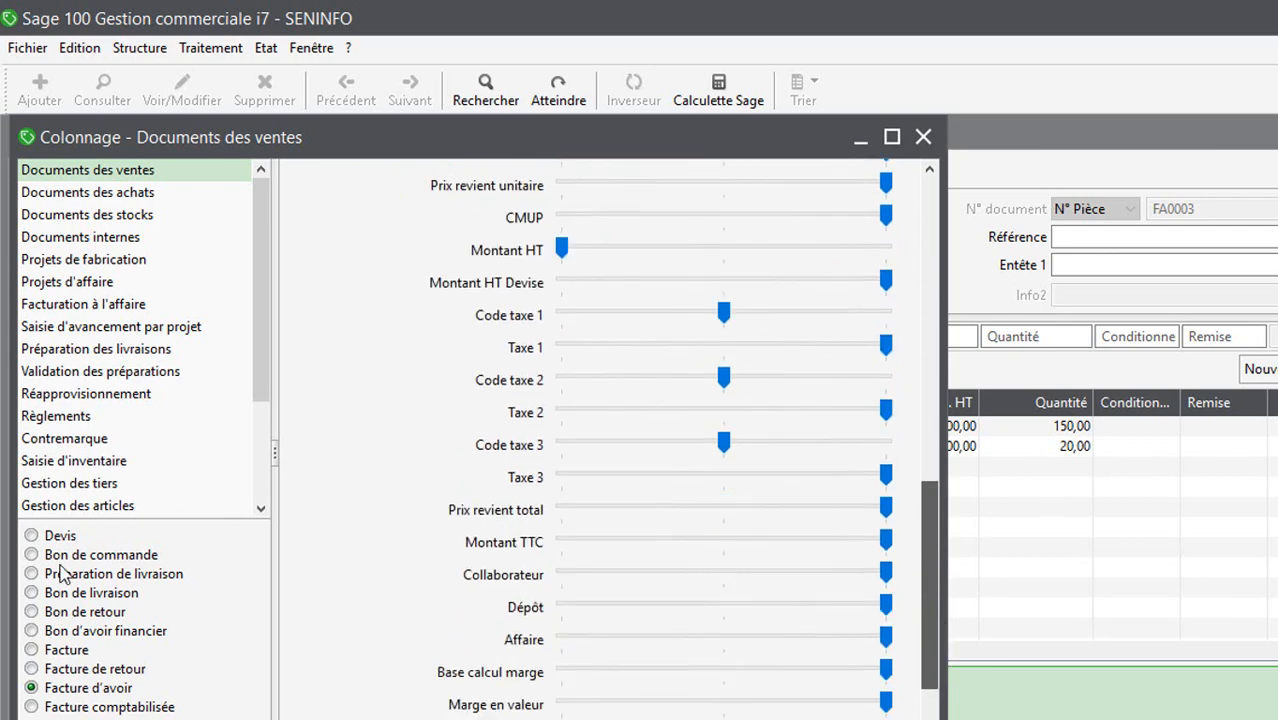
Make the N° série/lot column mandatory (Obligatoire) for Facture documents, save the layout, and close the company parameters
click(38, 650)
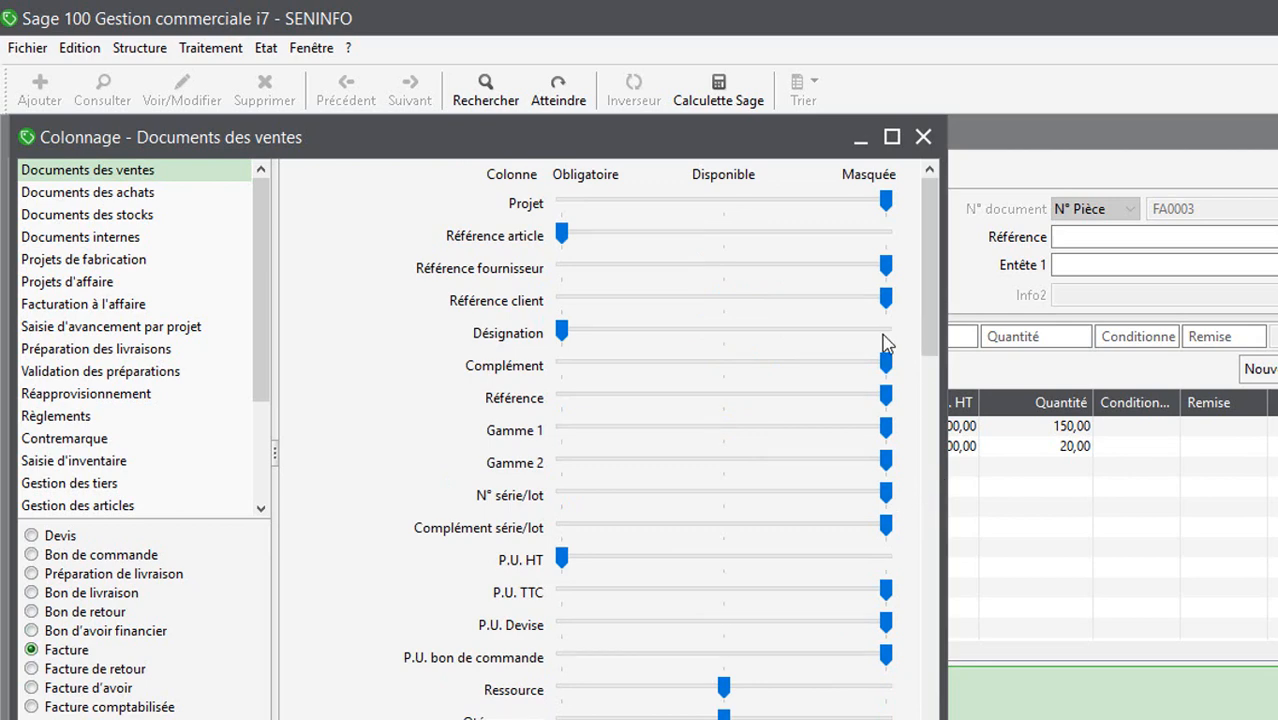
click(563, 496)
click(563, 498)
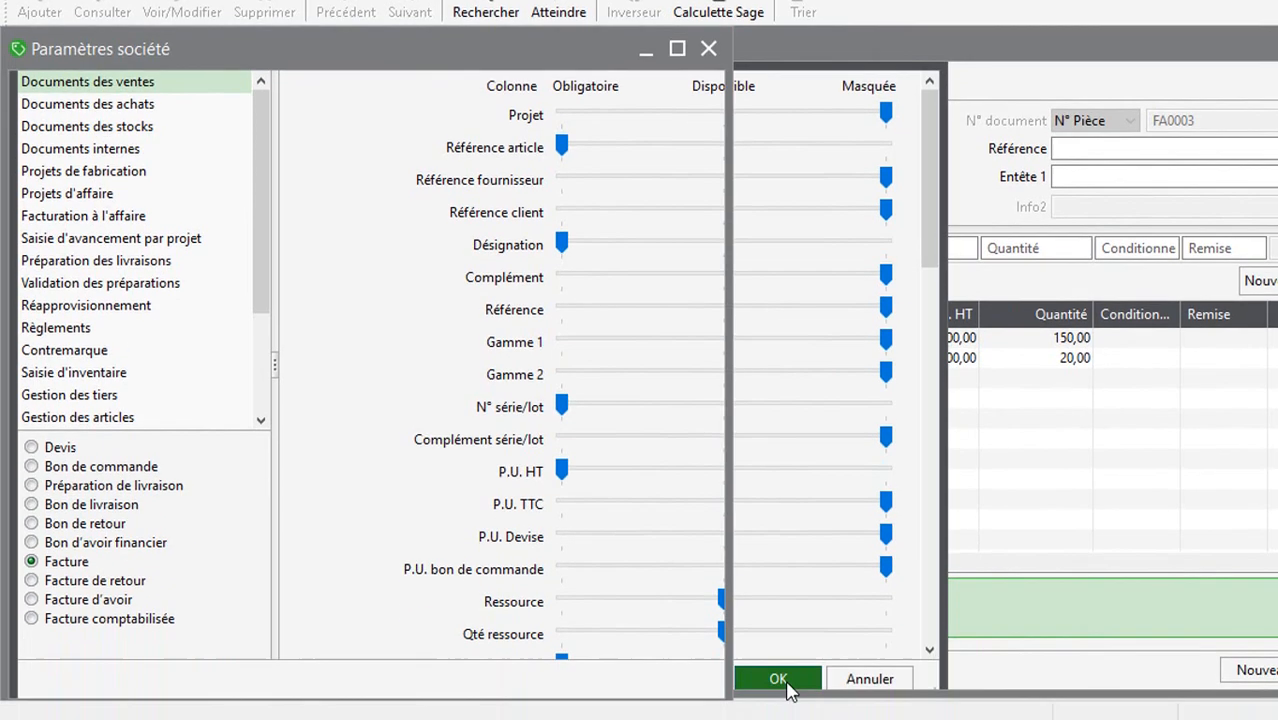
click(778, 679)
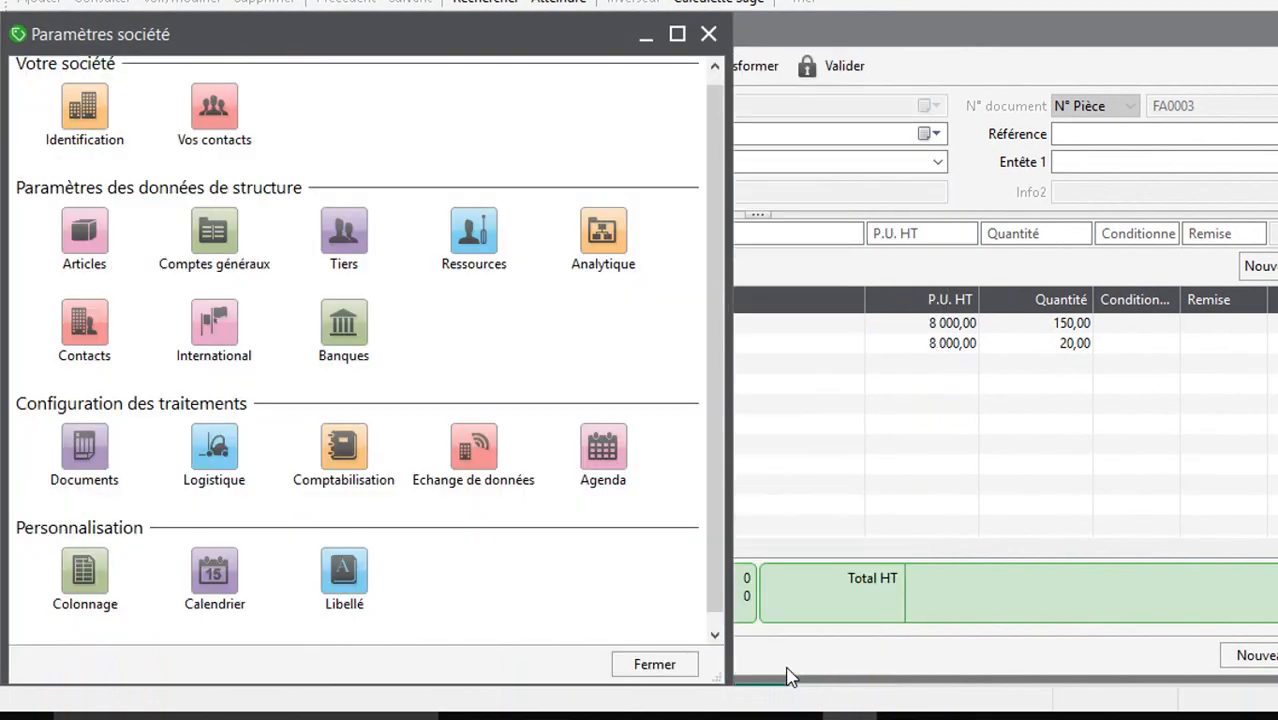
click(655, 672)
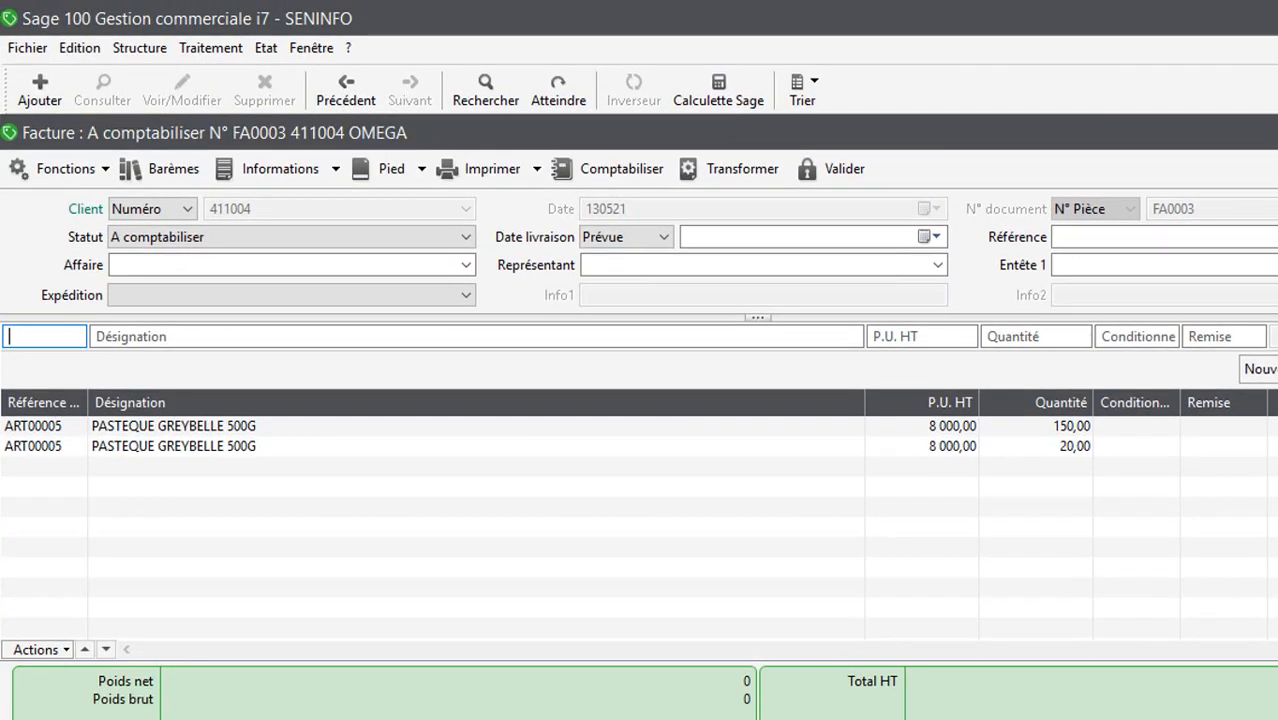
Close and reopen the OMEGA invoice, maximize it, and select the line for lot 001245
key(Escape)
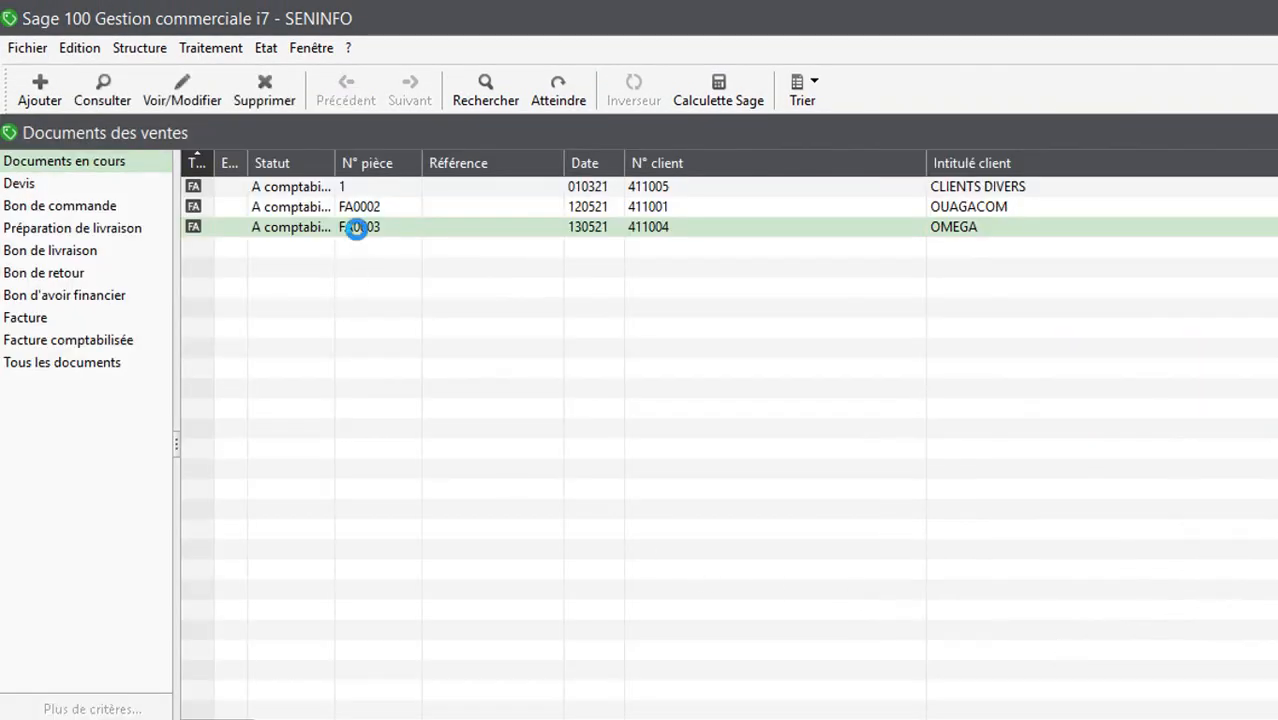
double_click(356, 228)
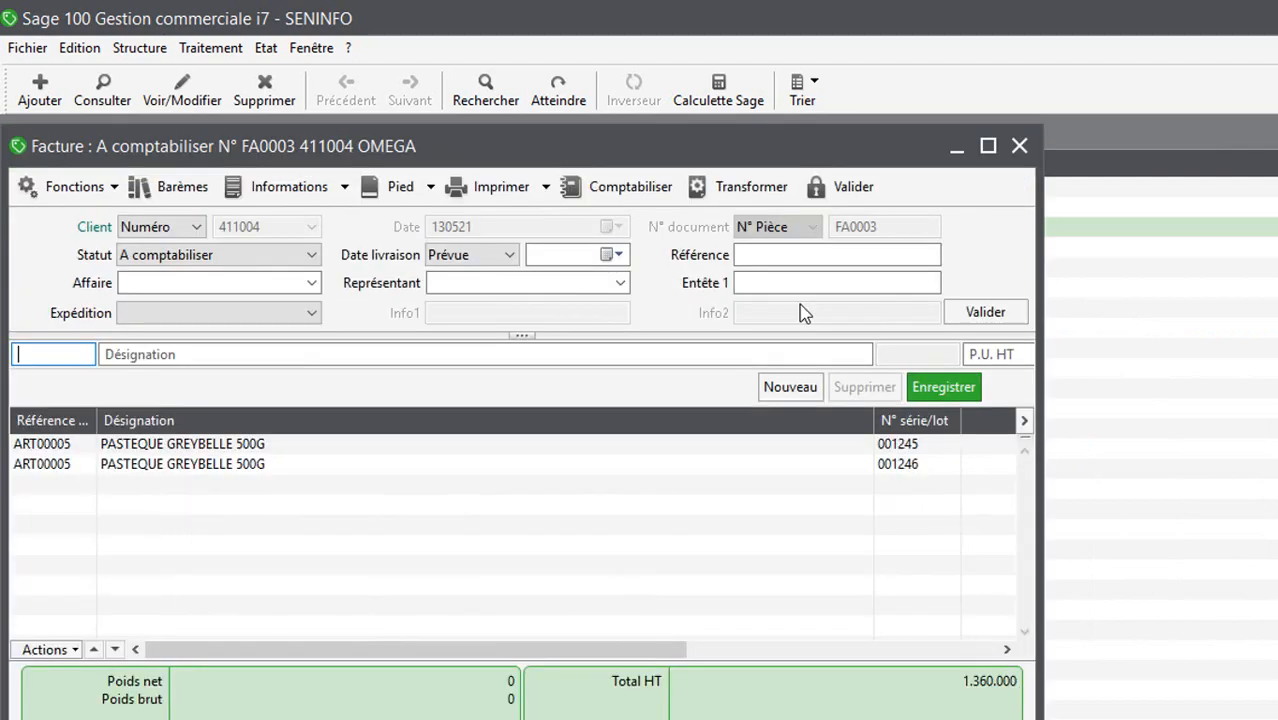
click(987, 147)
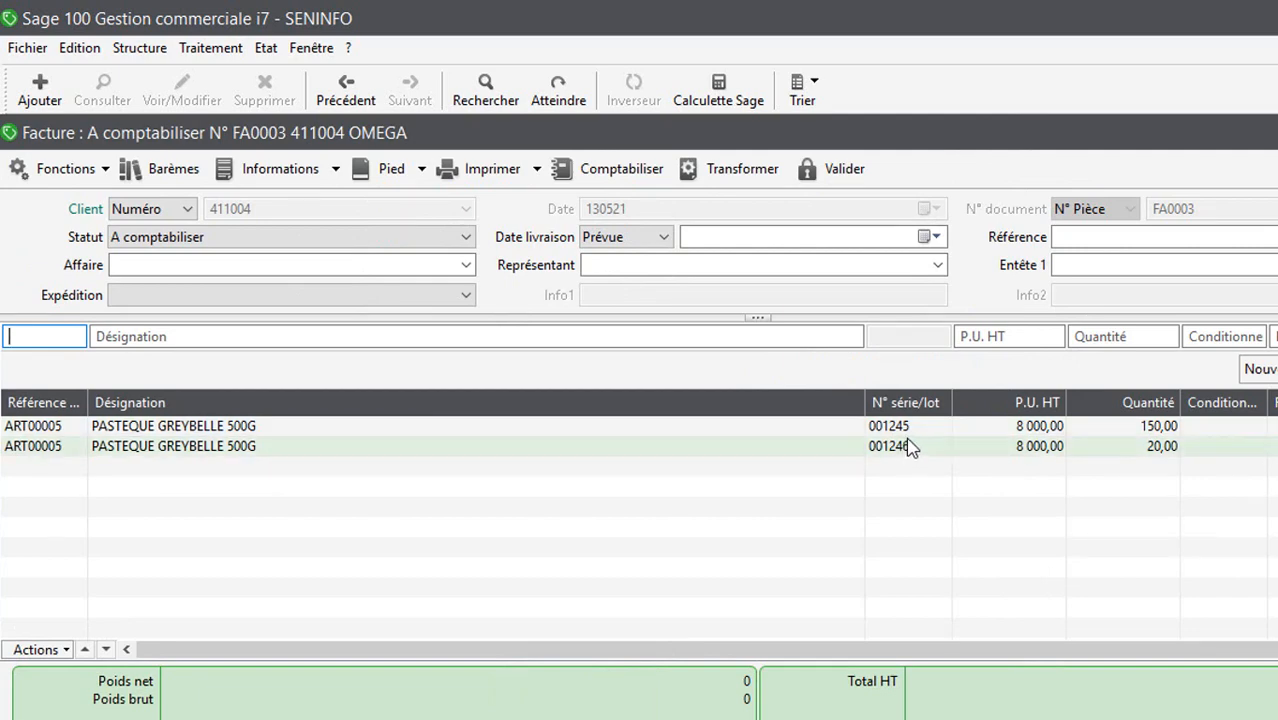
click(908, 432)
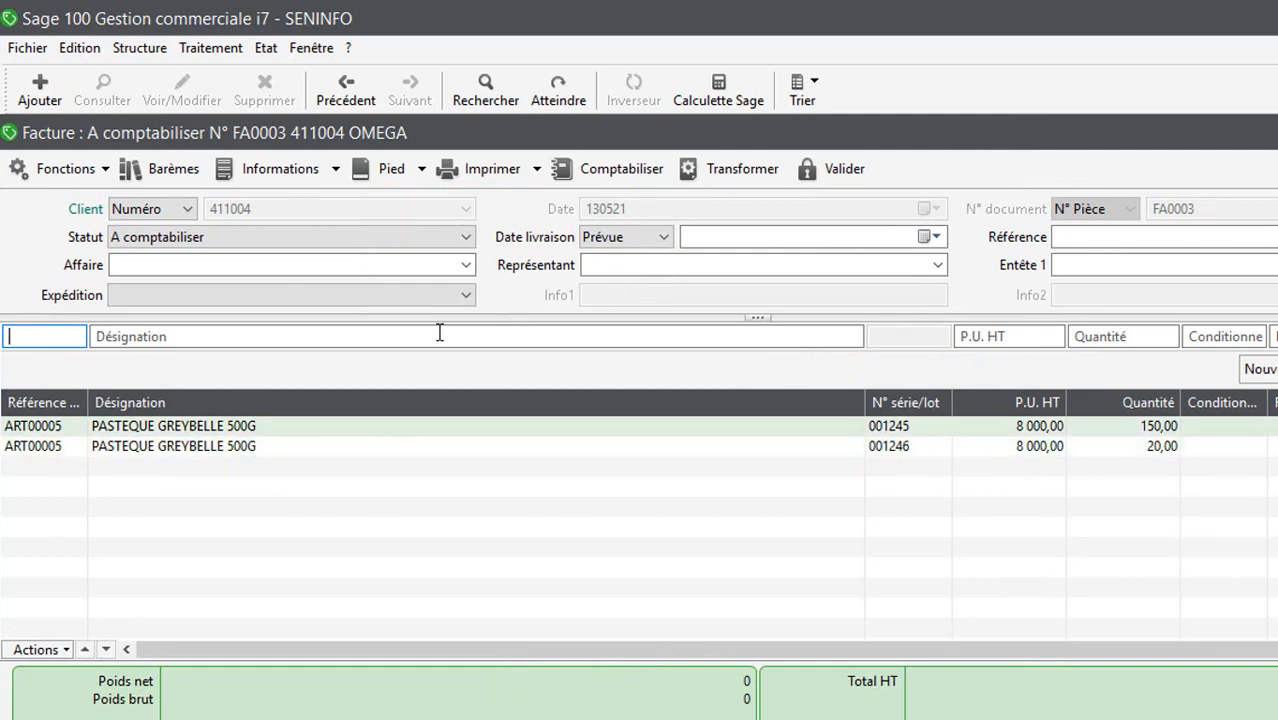
Preview the invoice's printout with the FACTURE BURKINA INFO - Client d'ivers template, and close the preview
click(490, 174)
click(489, 172)
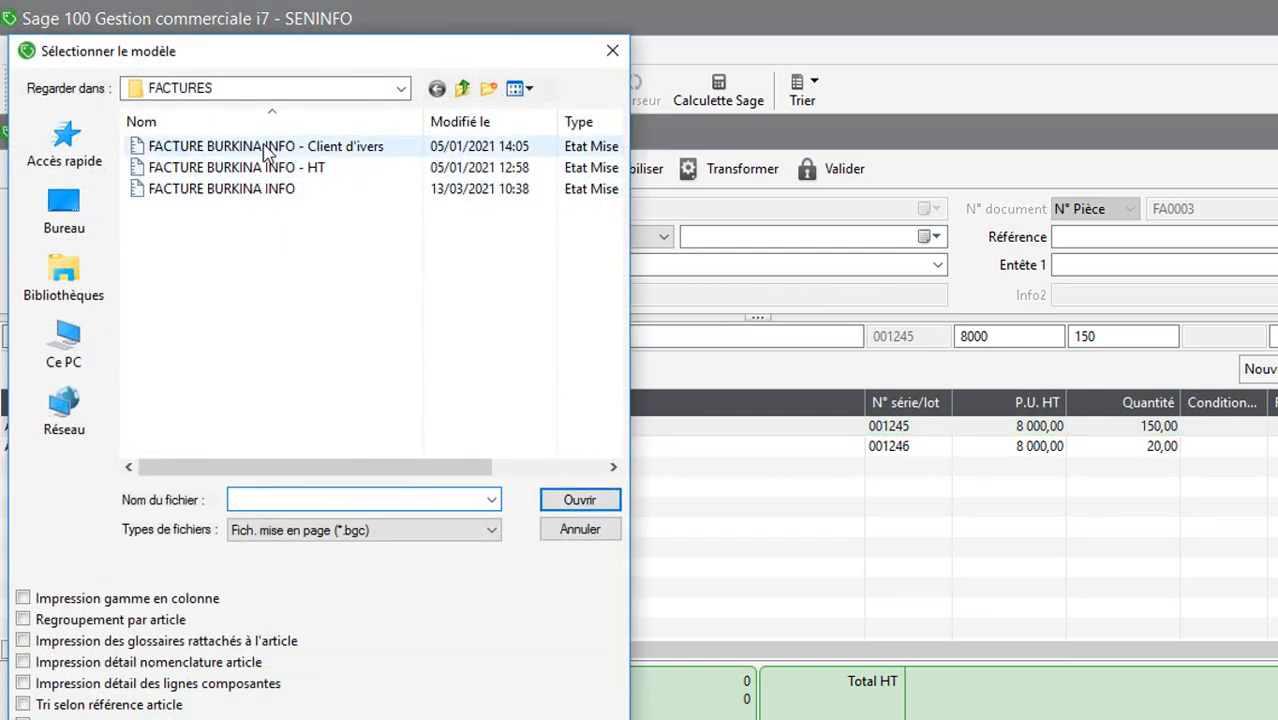
double_click(266, 148)
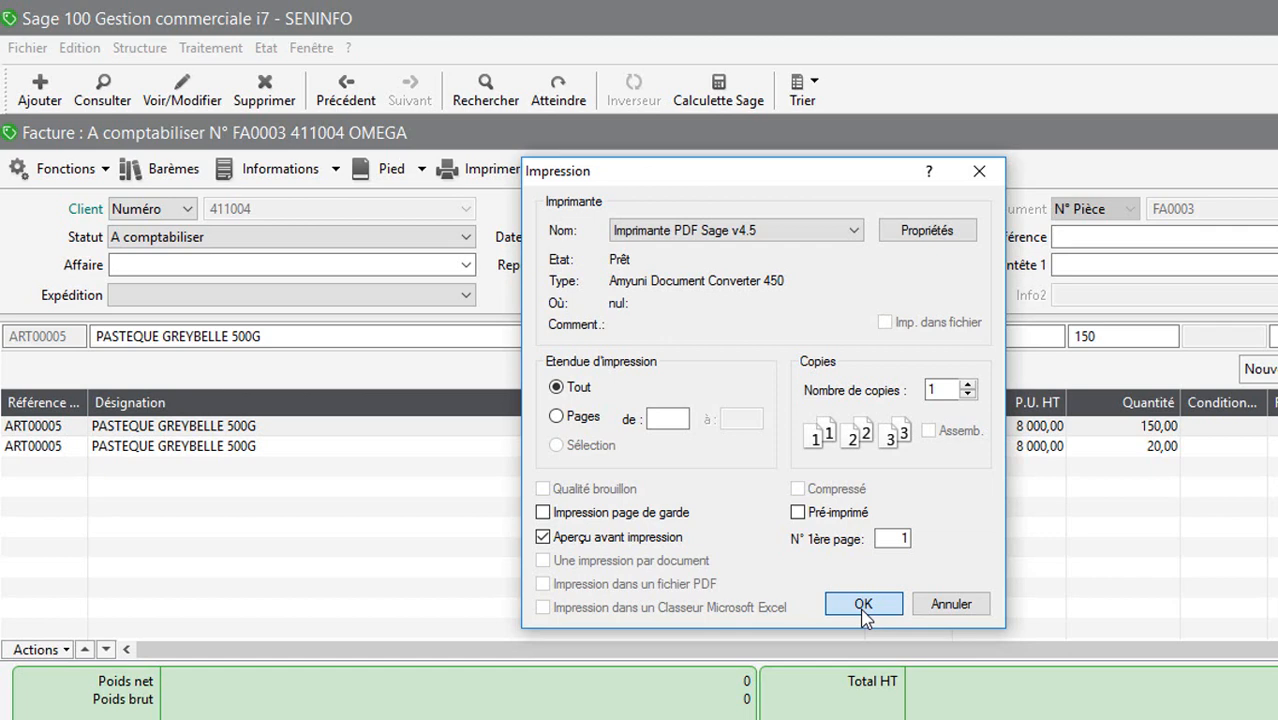
click(862, 604)
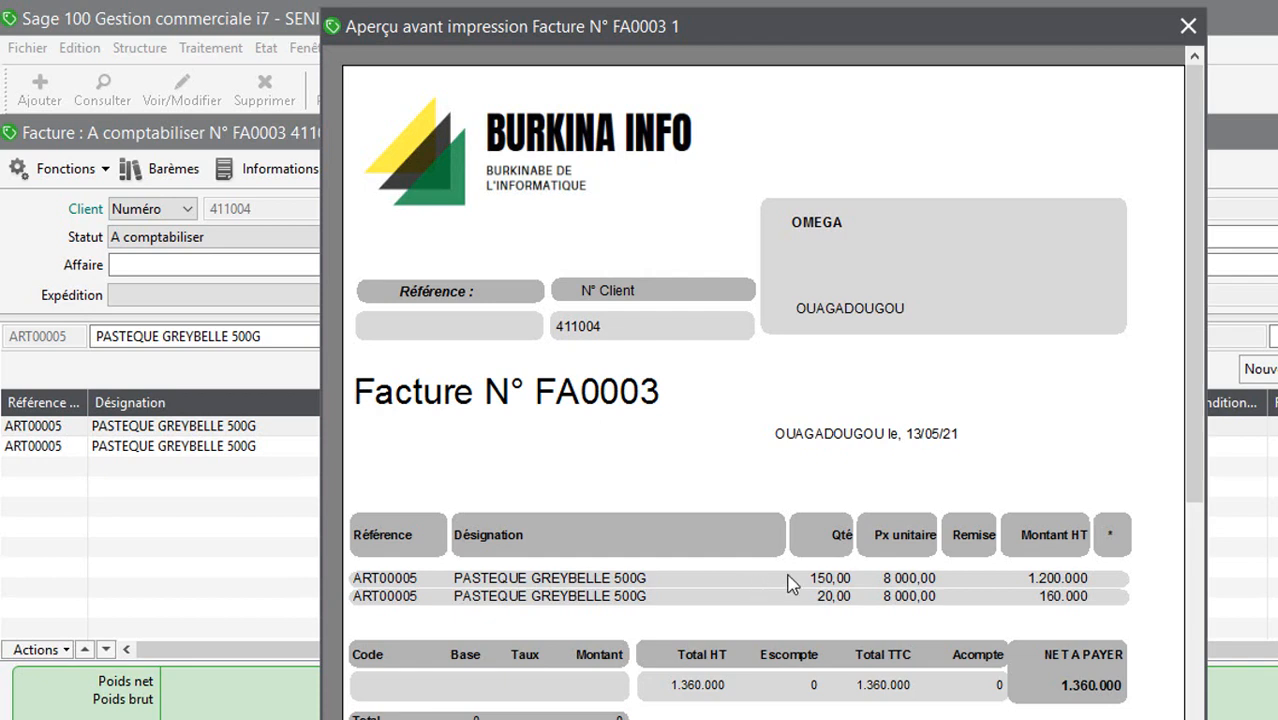
click(1188, 26)
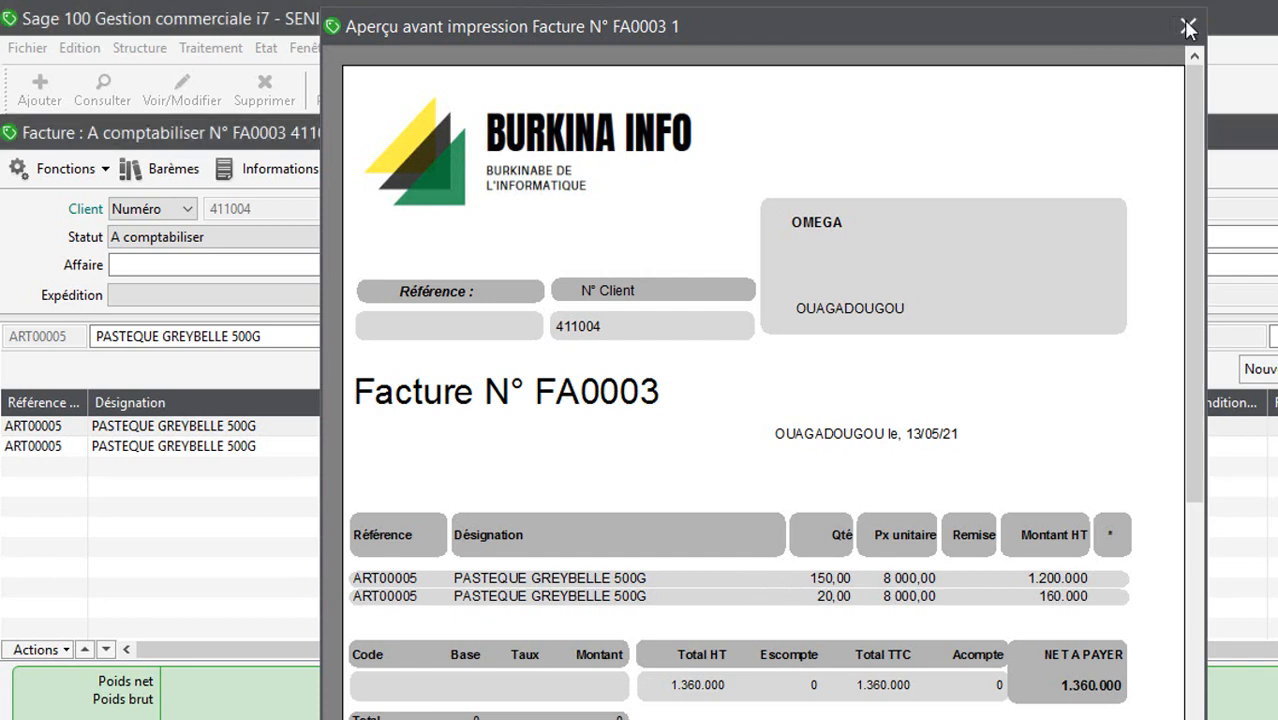